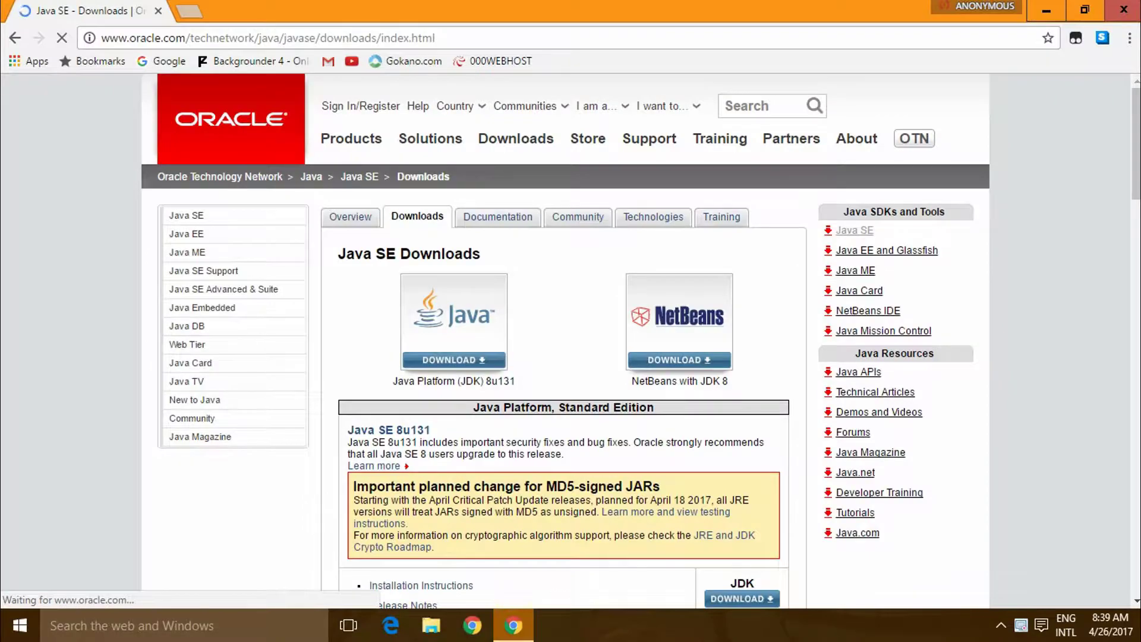
Open the Java SE Development Kit 8u131 download page and go to its list of download files
scroll(742, 392, "down", 3)
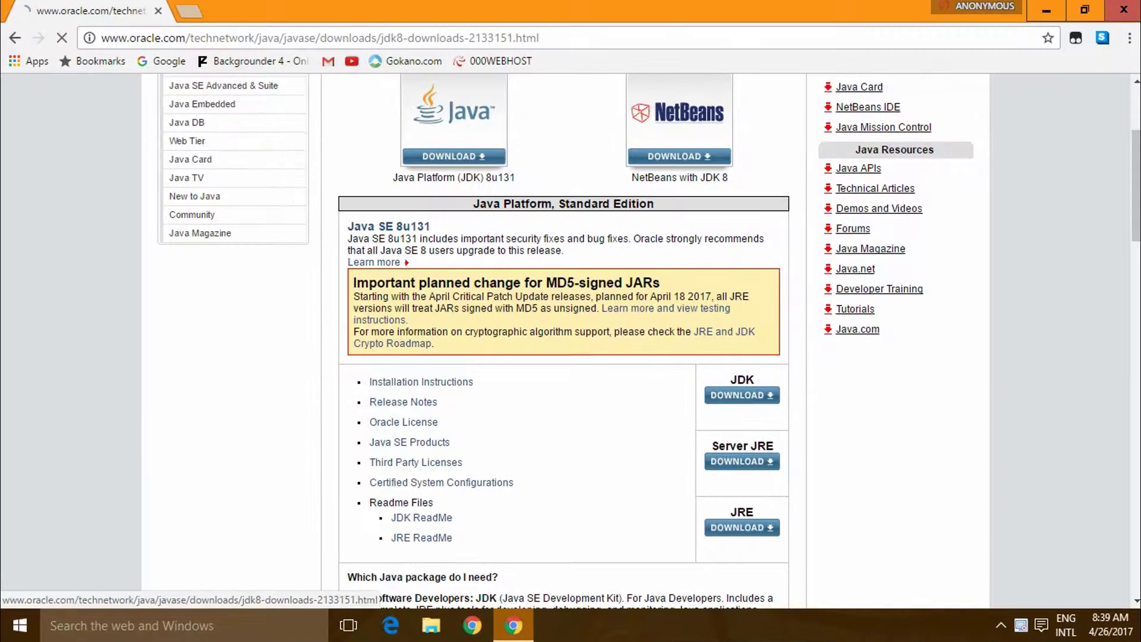
left_click(857, 183)
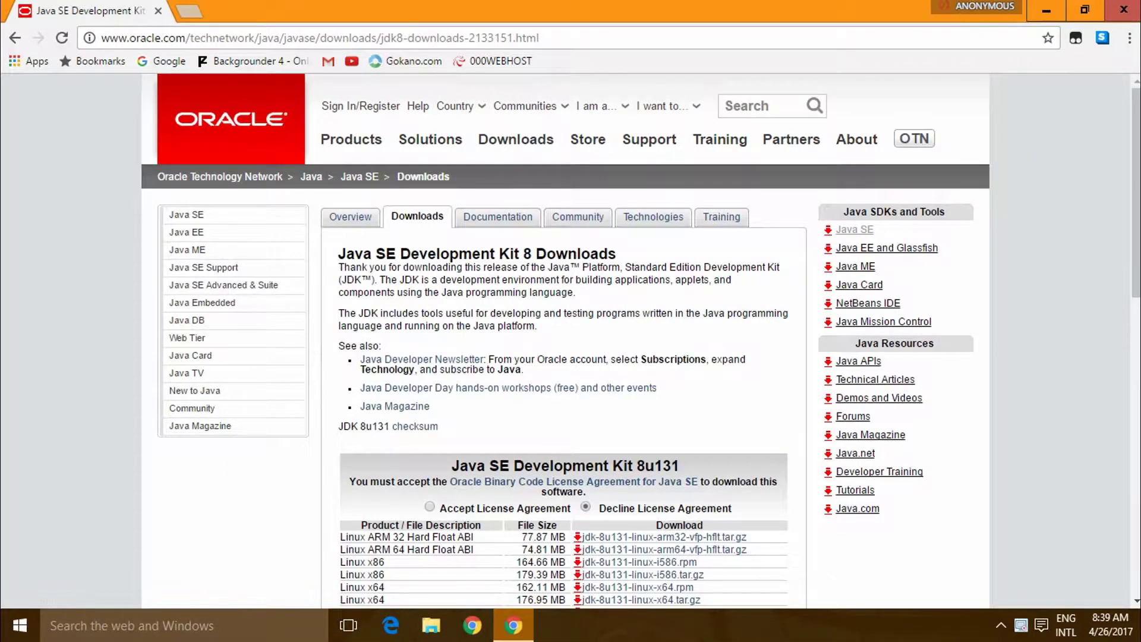
scroll(564, 416, "down", 3)
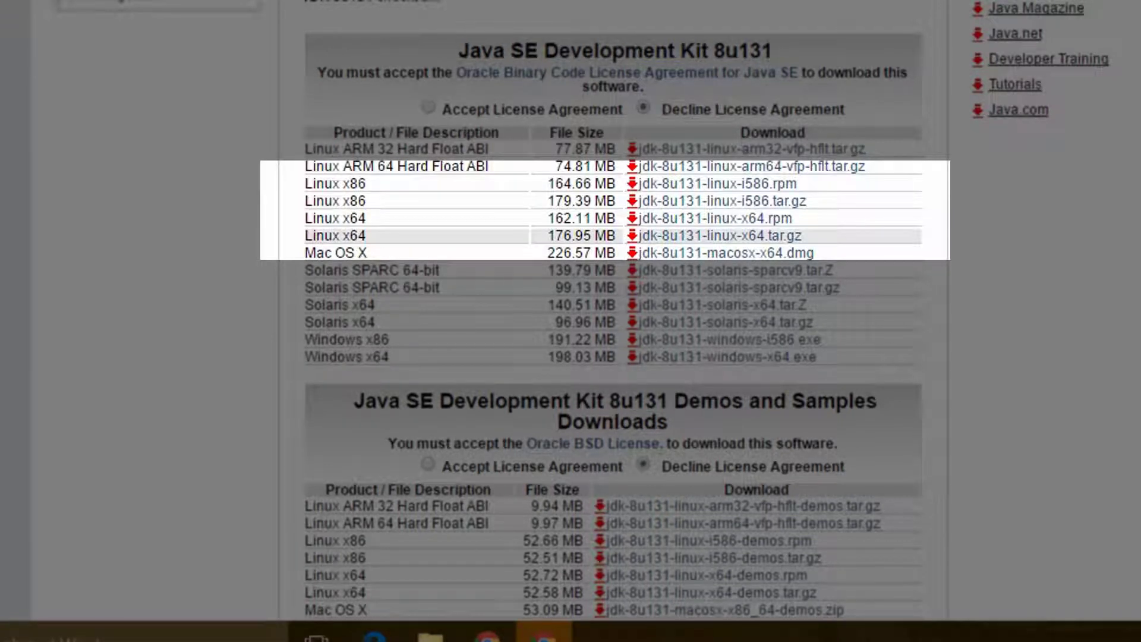
scroll(613, 309, "down", 3)
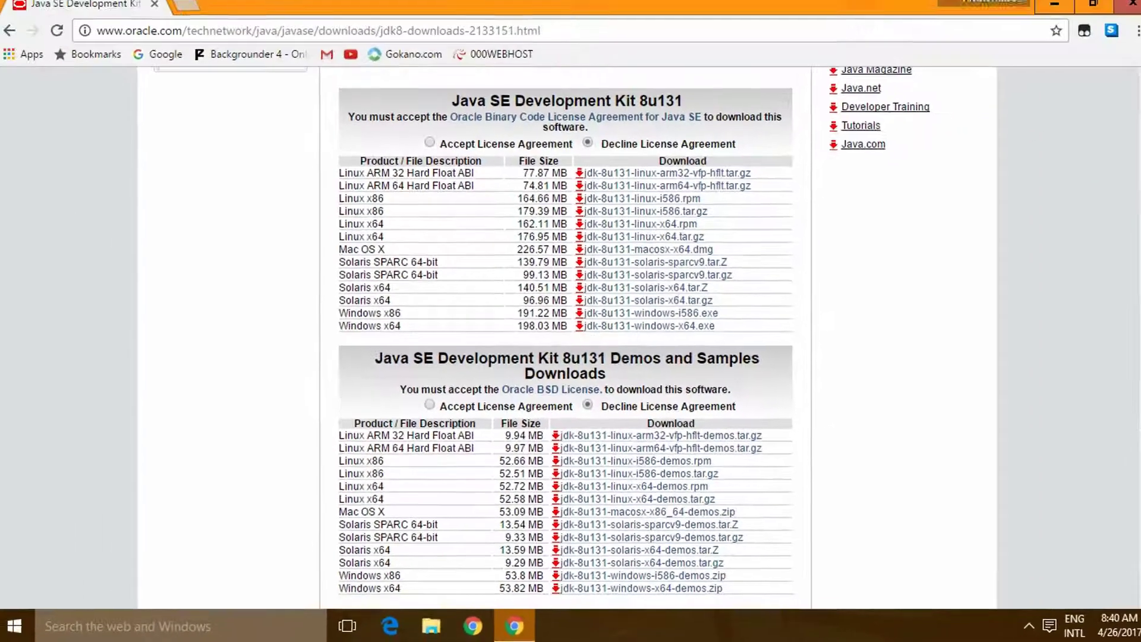
Check the computer's system type on Control Panel's System page under System and Security
key("super")
type("cont")
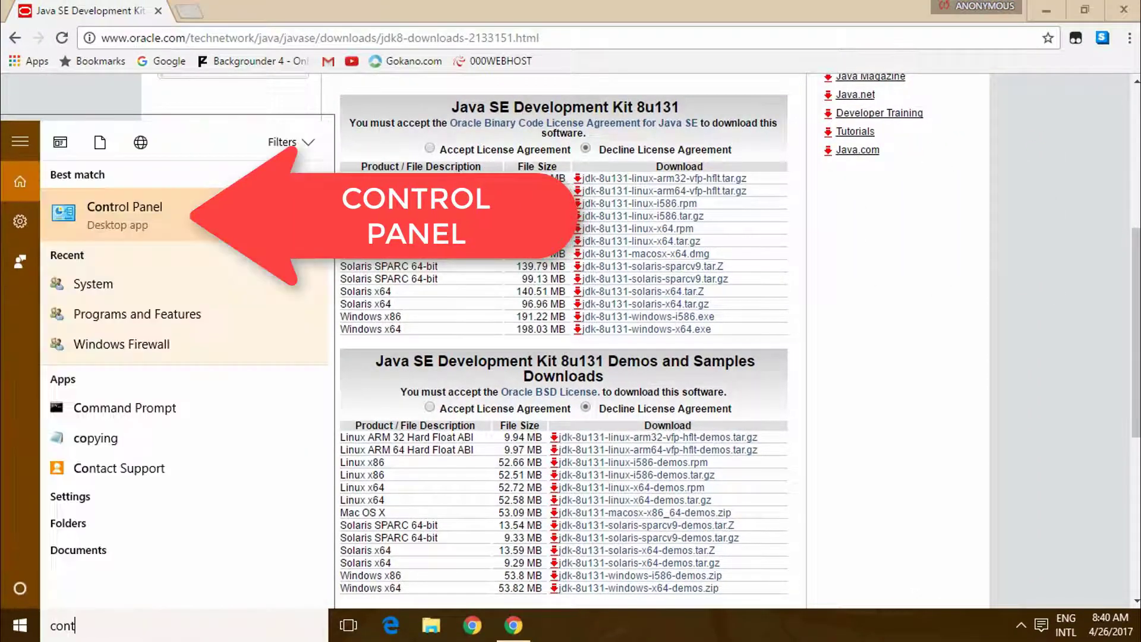
key("Return")
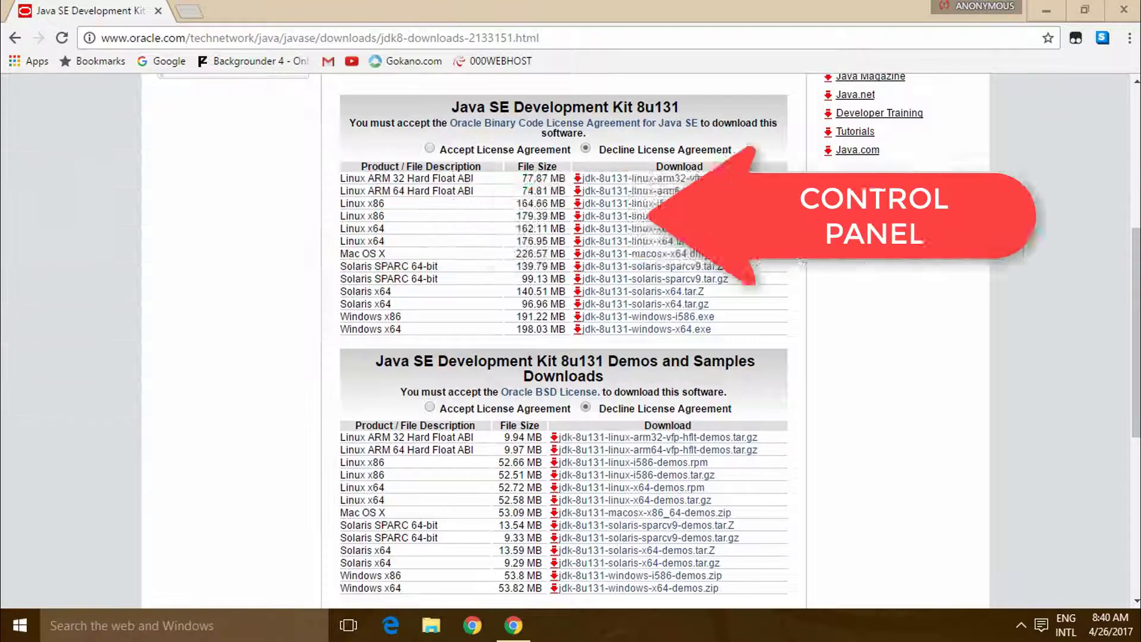
left_click(828, 102)
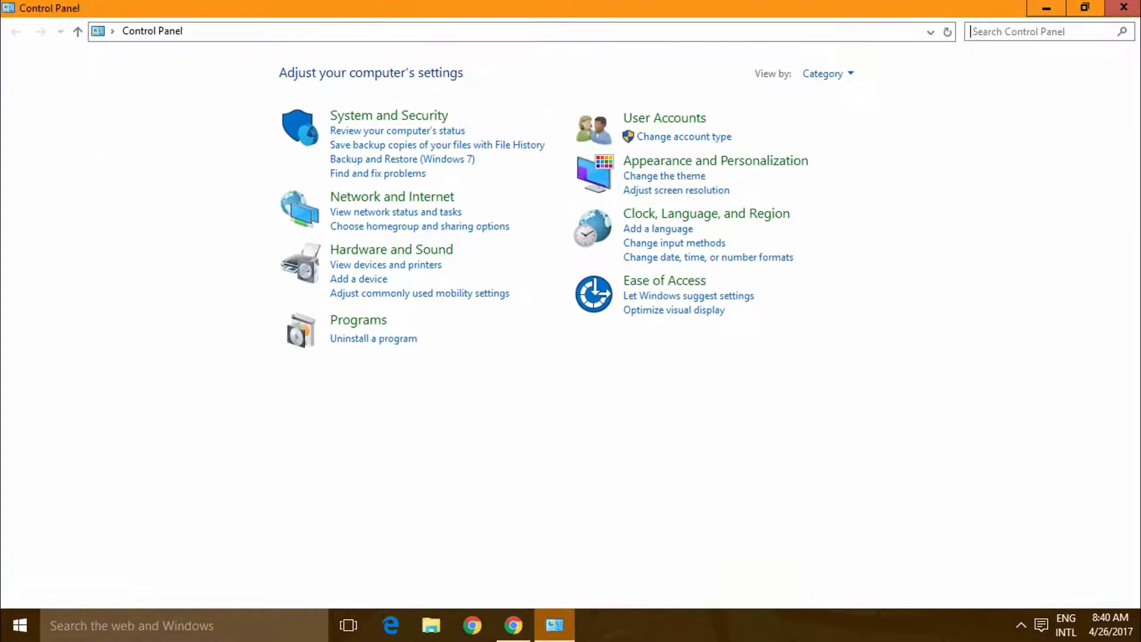
left_click(416, 122)
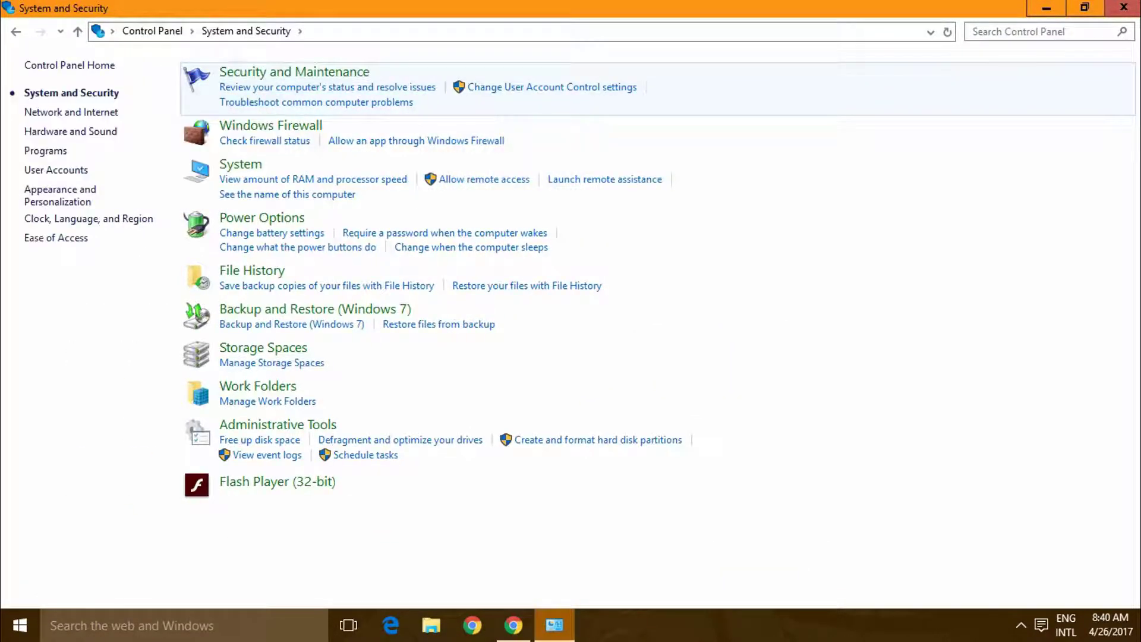
left_click(241, 165)
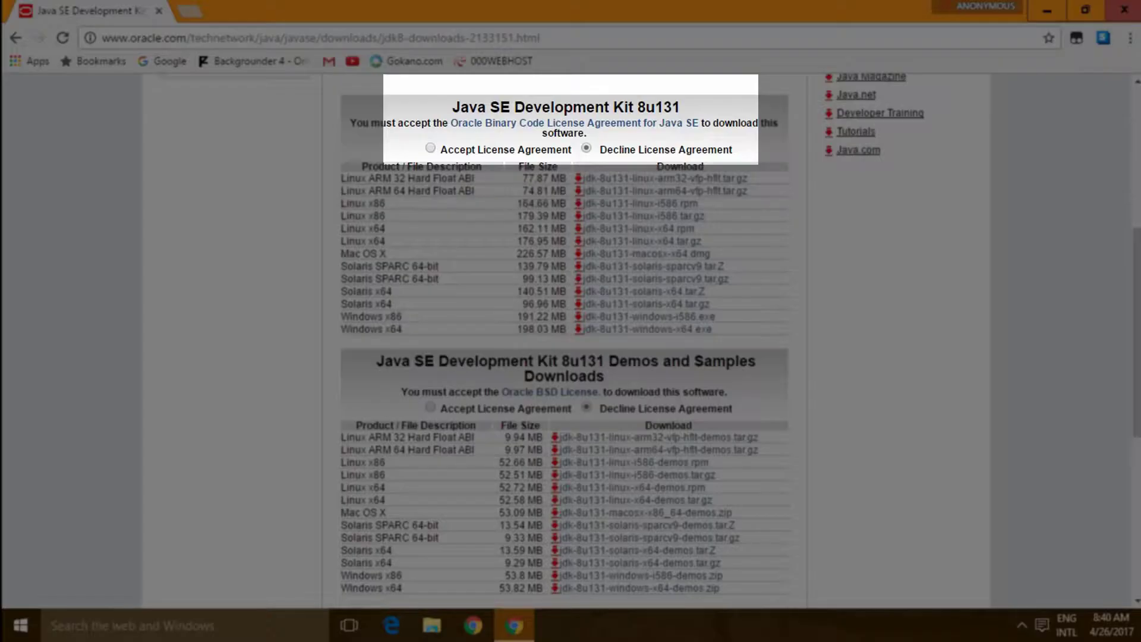
Accept both license agreements and download jdk-8u131-windows-x64.exe and jdk-8u131-windows-x64-demos.zip
left_click(430, 148)
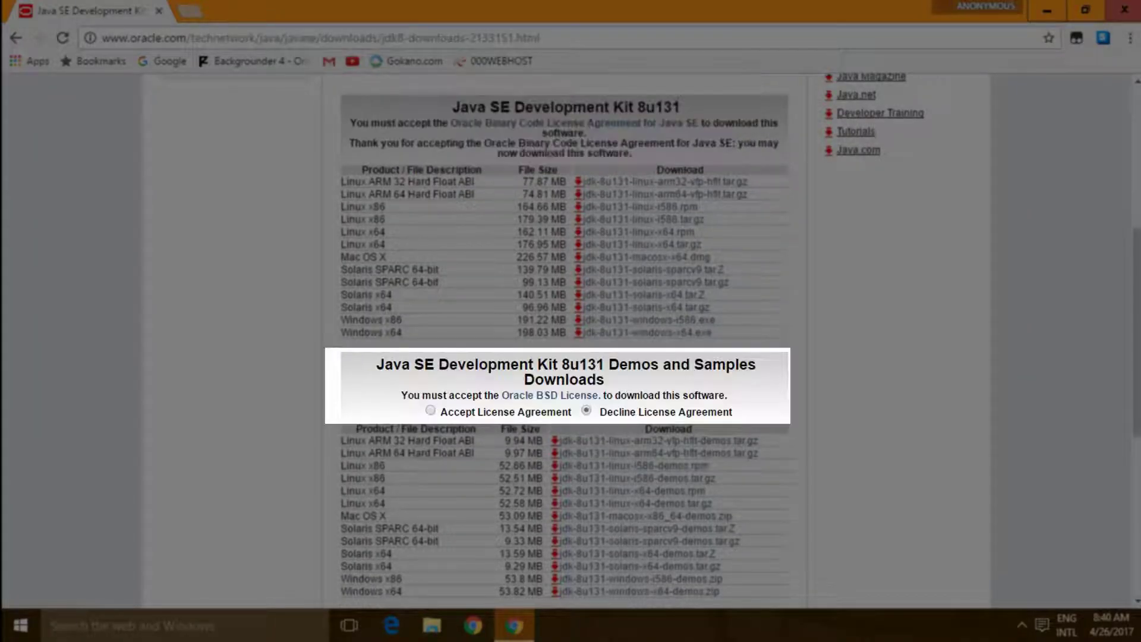
left_click(430, 411)
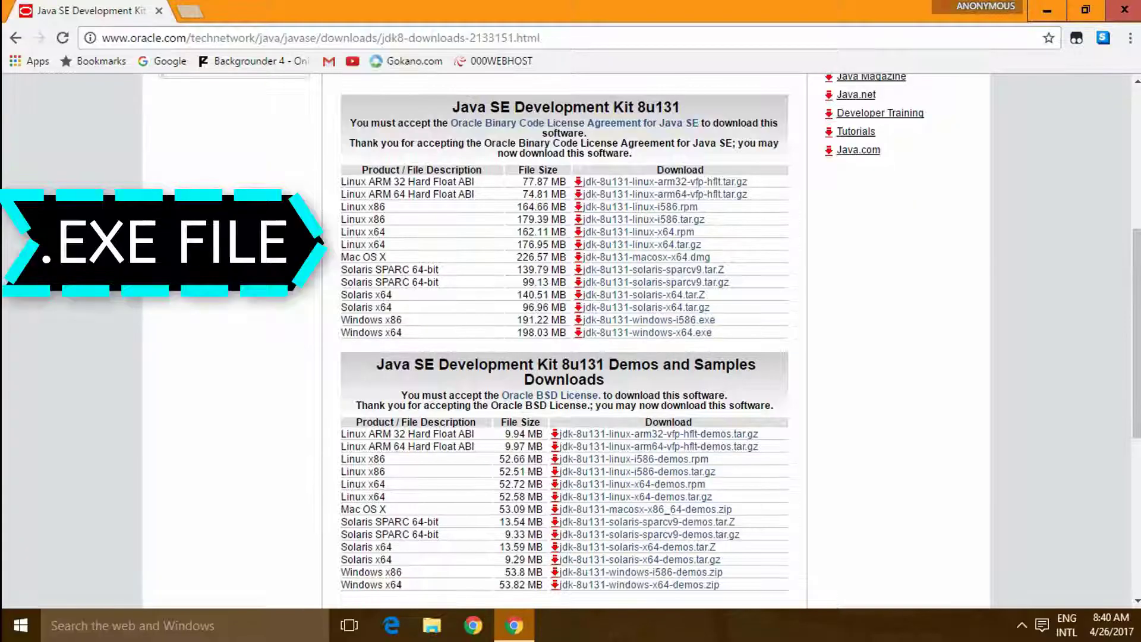
left_click(648, 332)
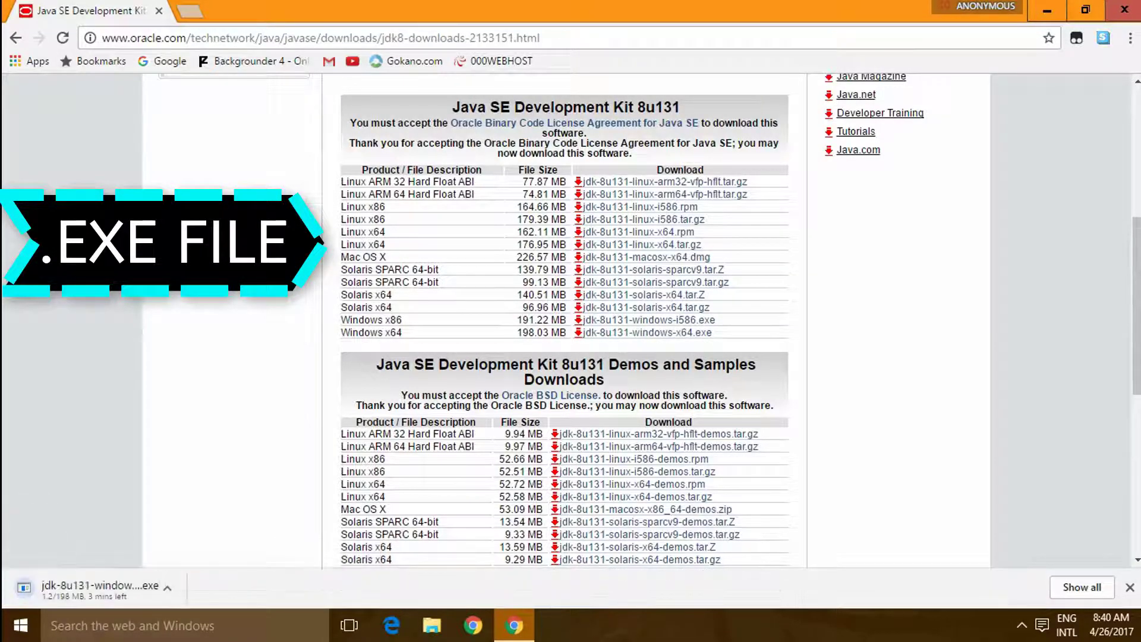
scroll(595, 369, "down", 3)
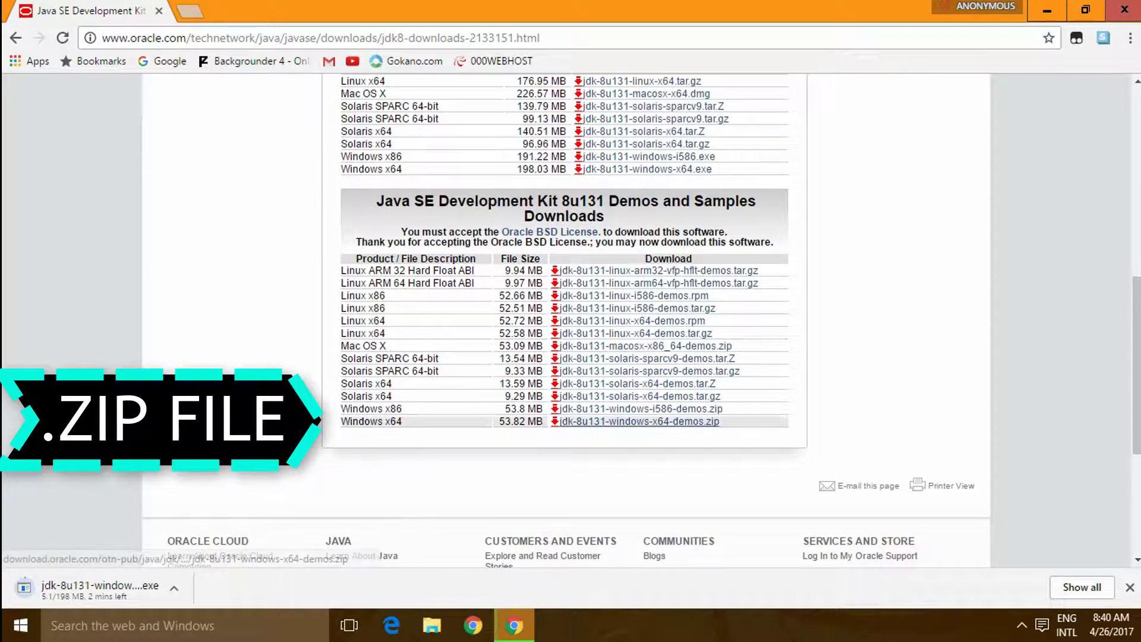
left_click(639, 421)
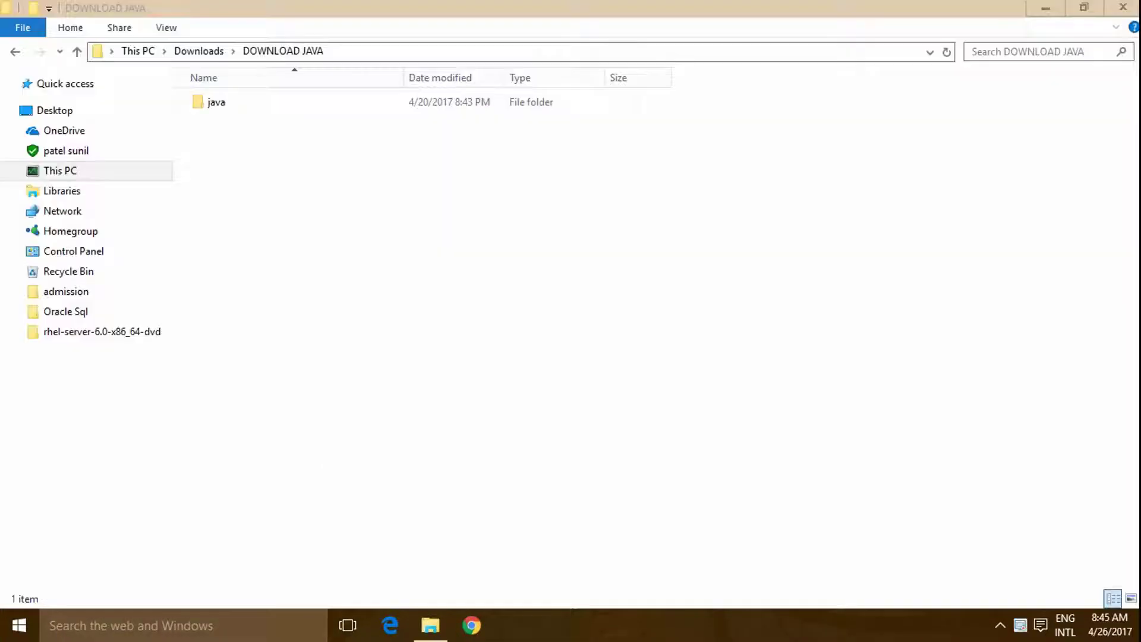
Run jdk-8u131-windows-x64.exe from the java folder and complete the JDK and JRE installation with the default features and destination folders
double_click(216, 102)
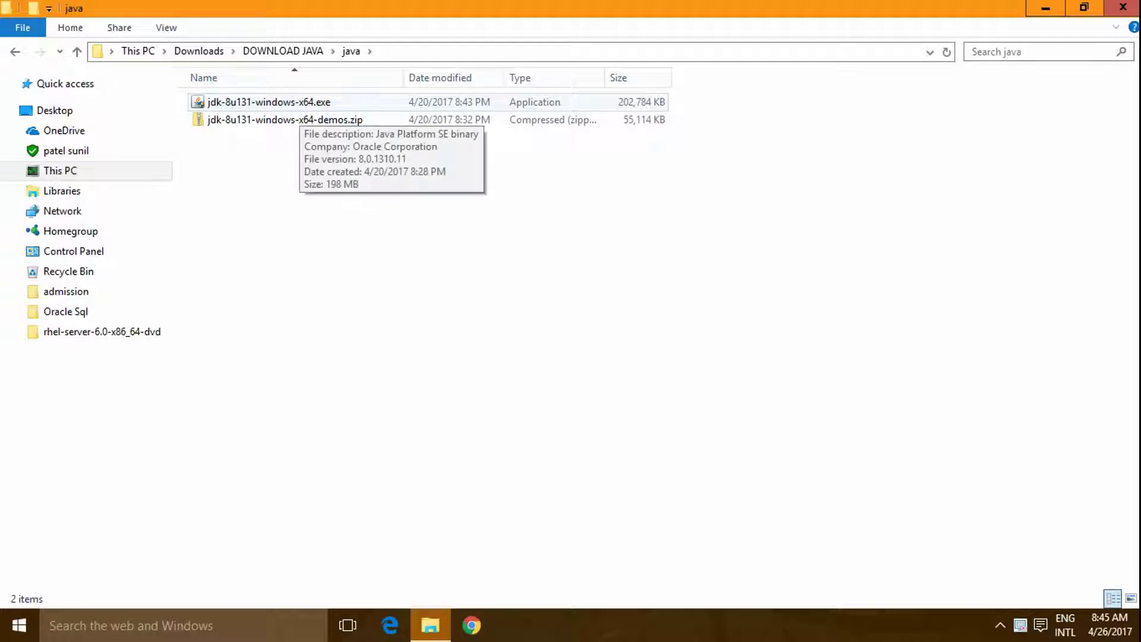
left_click(269, 102)
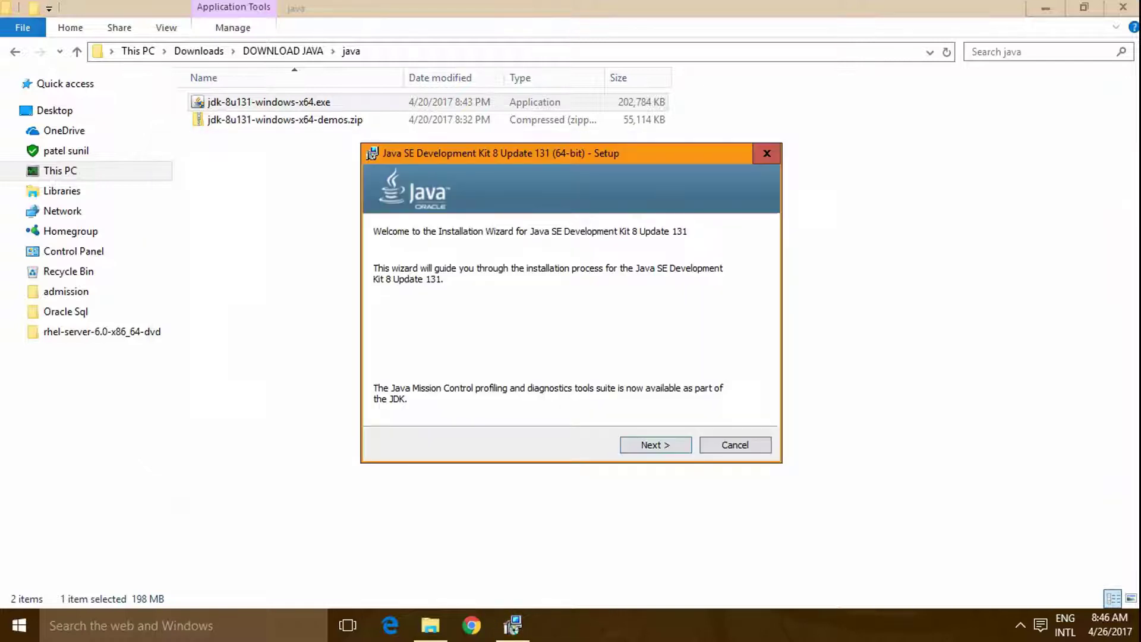
key("Return")
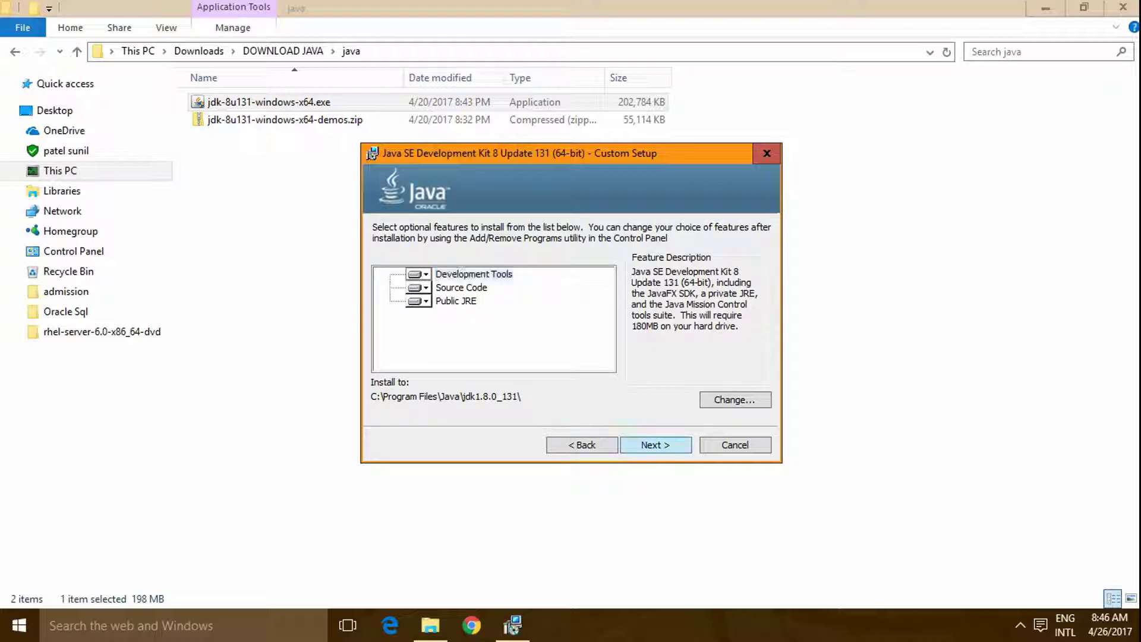
key("Return")
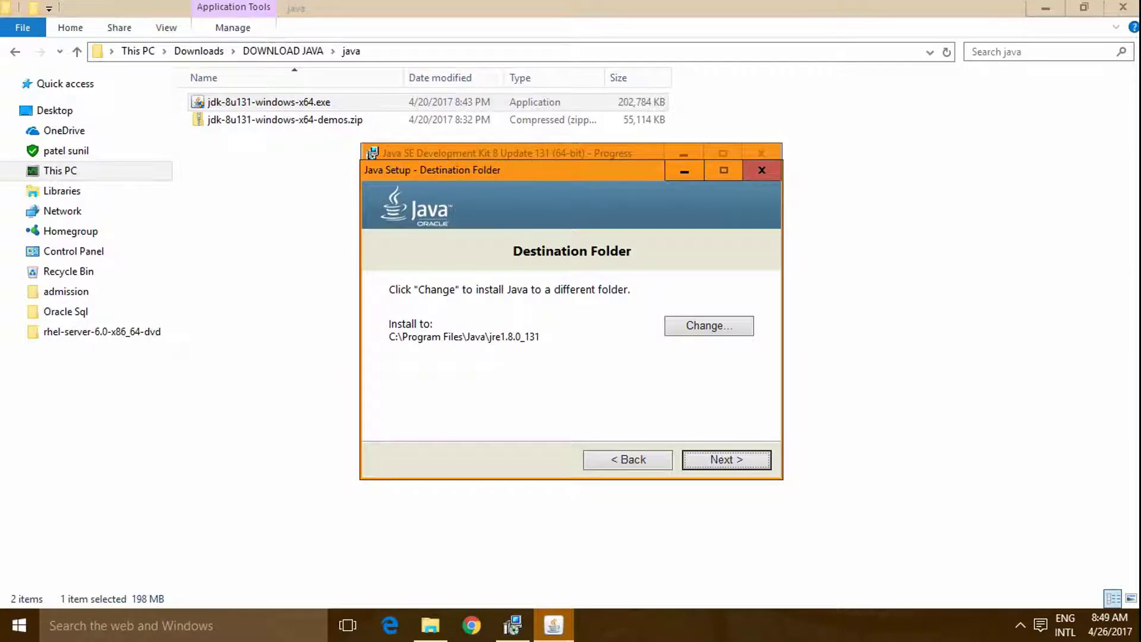
key("Return")
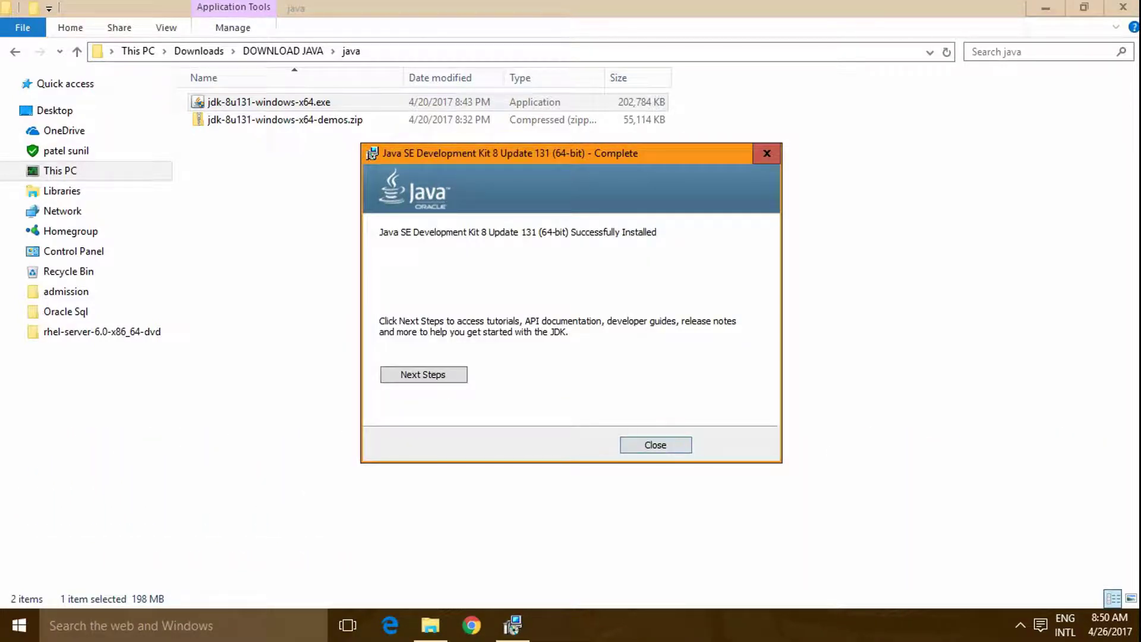
key("Return")
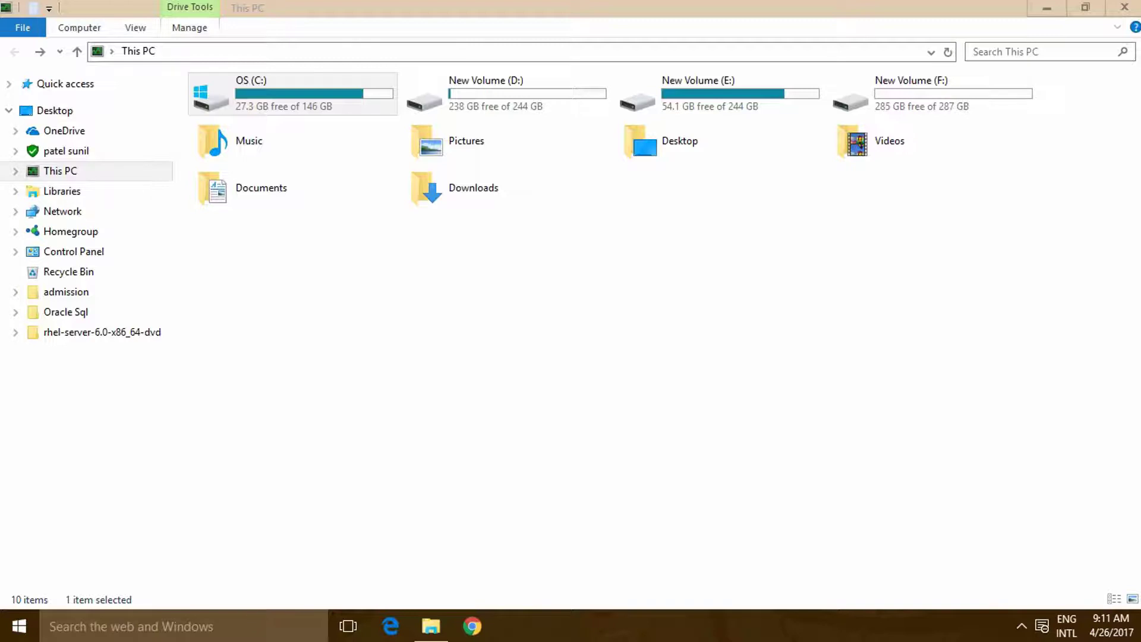
Open the folder C:\Program Files\Java\jdk1.8.0_131\bin and copy its full path
key("Return")
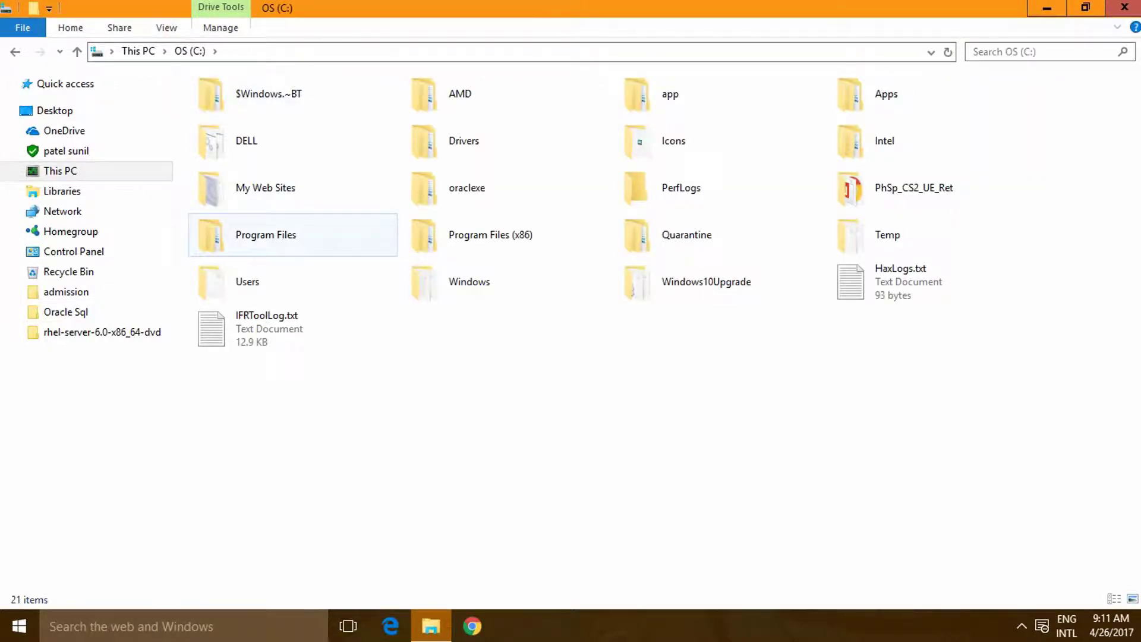
double_click(268, 235)
key("j")
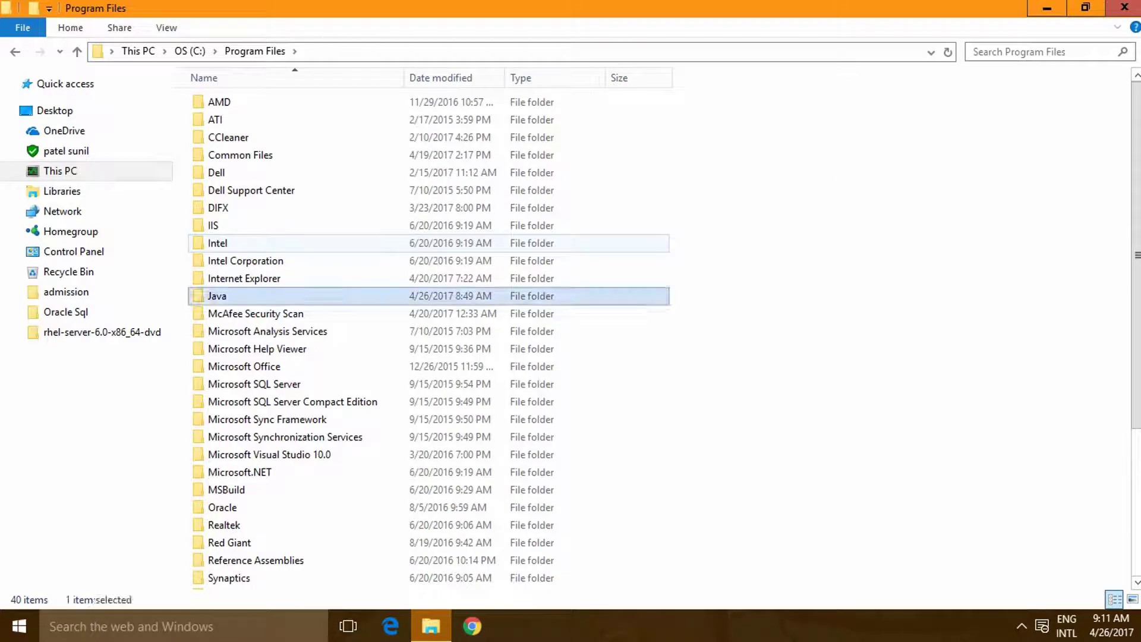
left_click(232, 119)
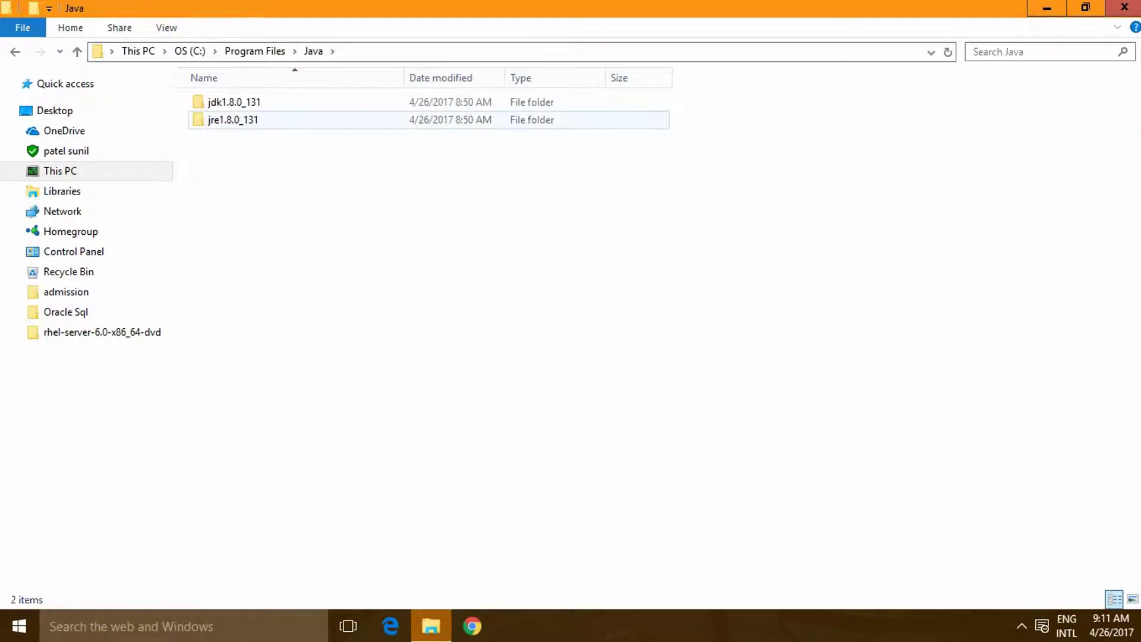
left_click(234, 101)
key("Return")
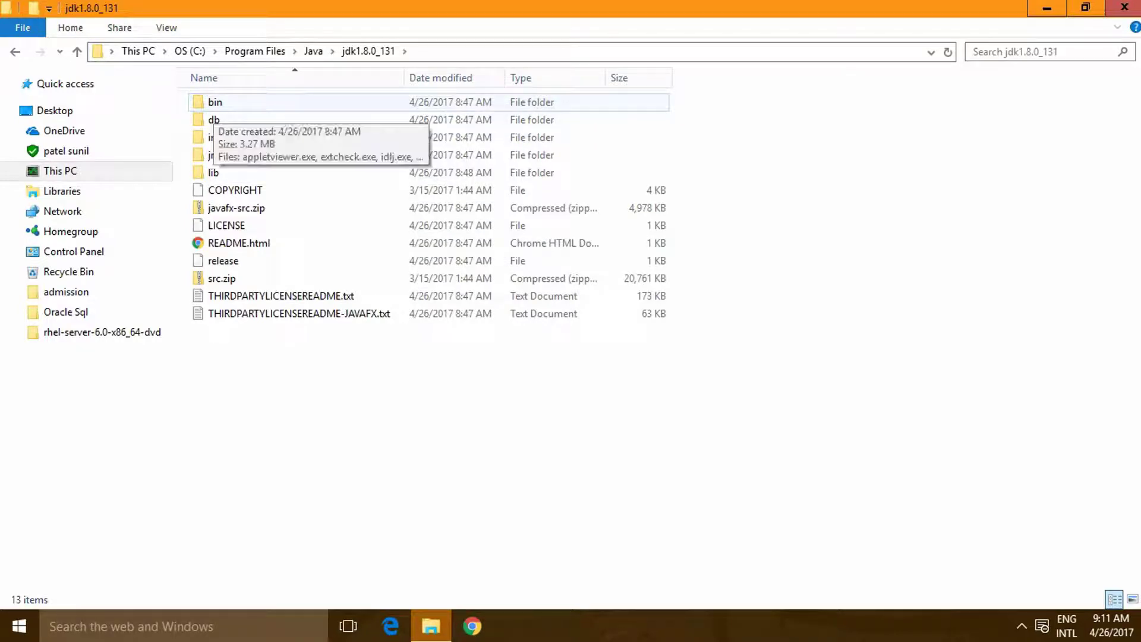
left_click(215, 104)
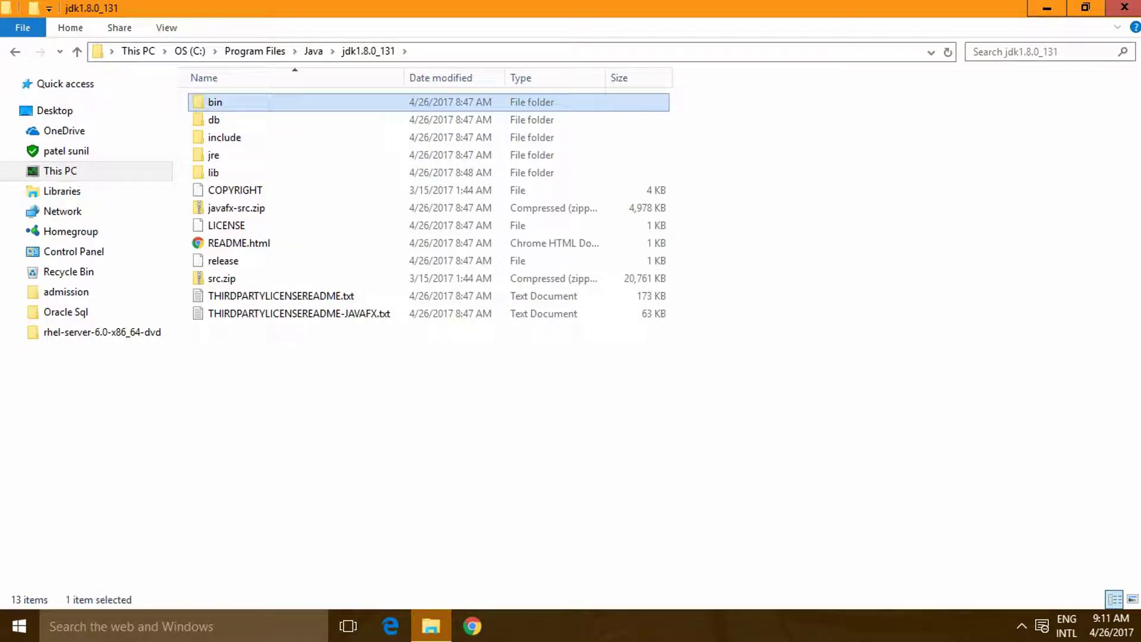
key("Return")
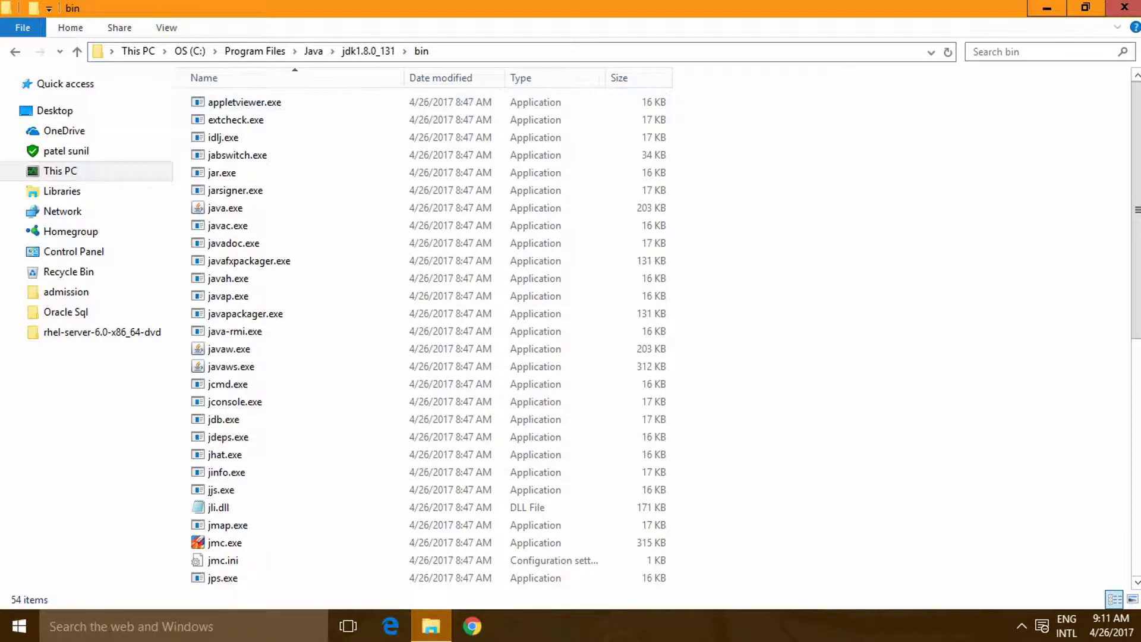
left_click(535, 52)
key("ctrl+c")
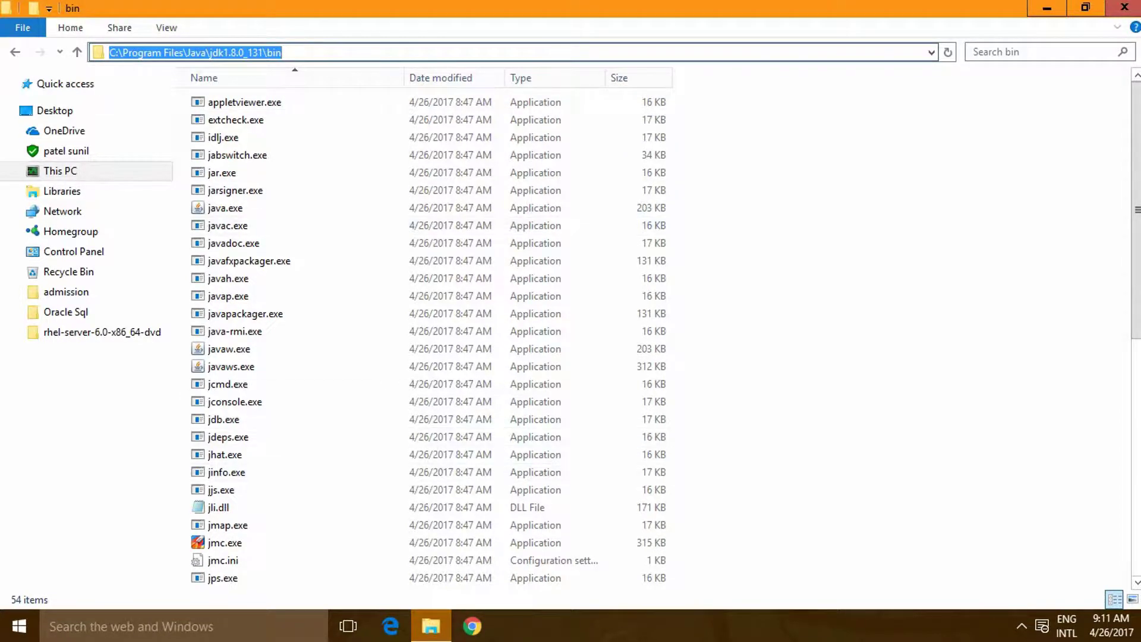
Open the Environment Variables dialog through Control Panel's advanced system settings
left_click(131, 626)
type("cont")
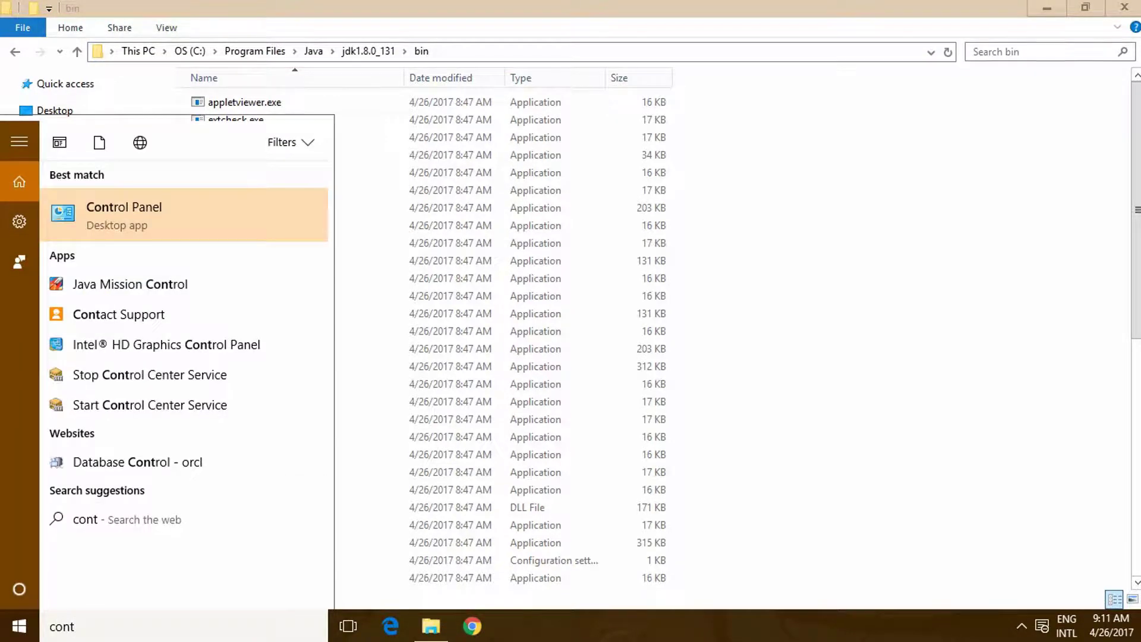
key("Return")
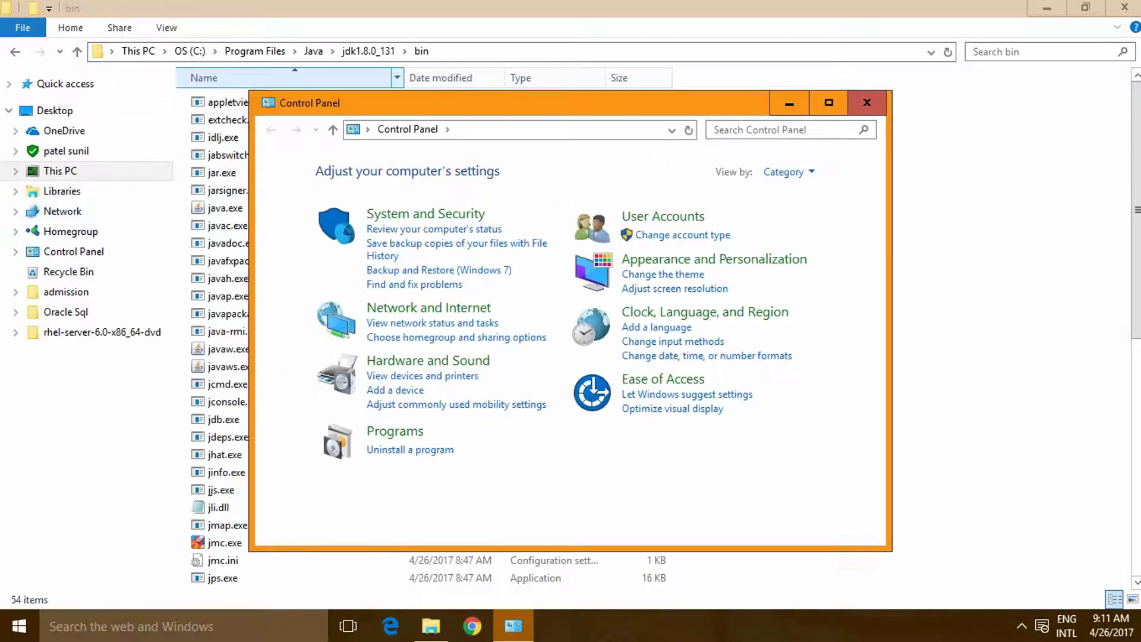
left_click(829, 102)
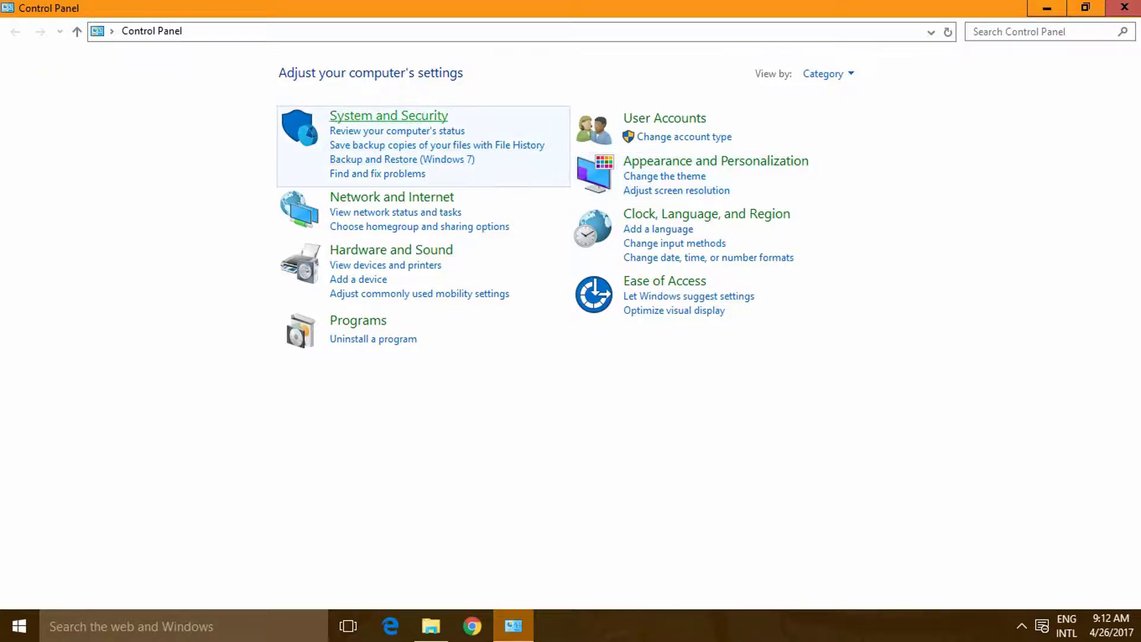
left_click(389, 115)
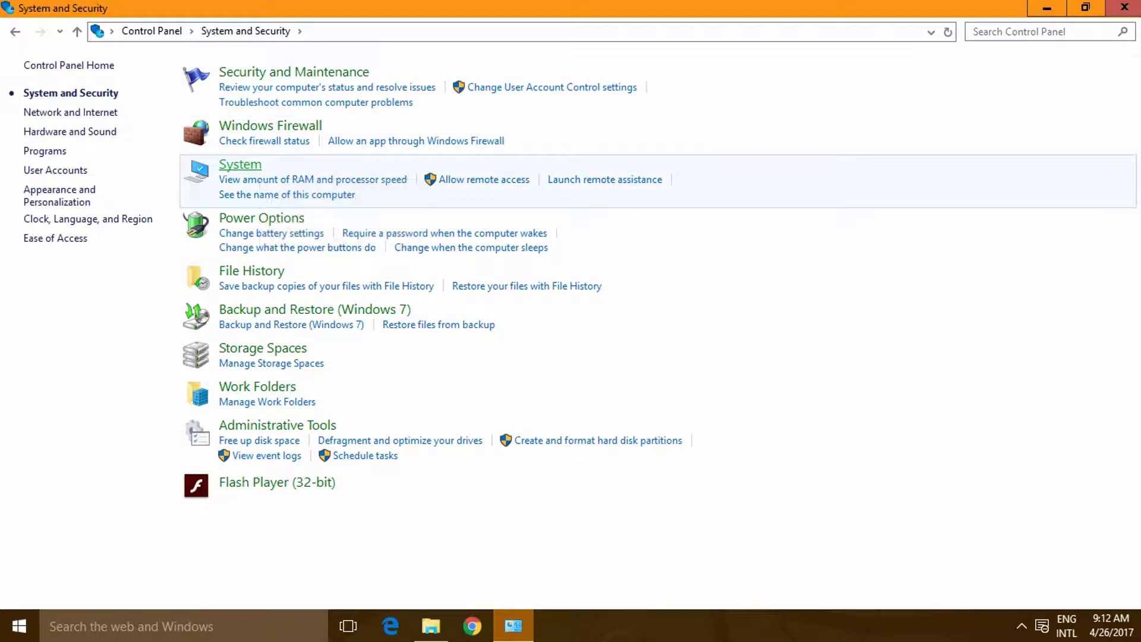
left_click(240, 165)
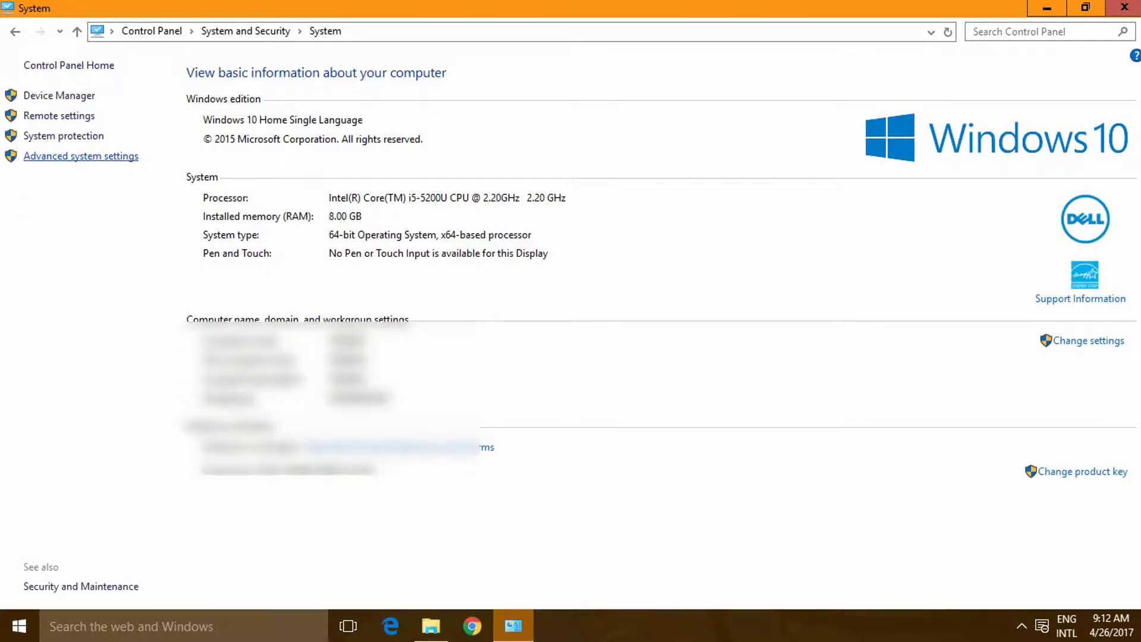
left_click(81, 156)
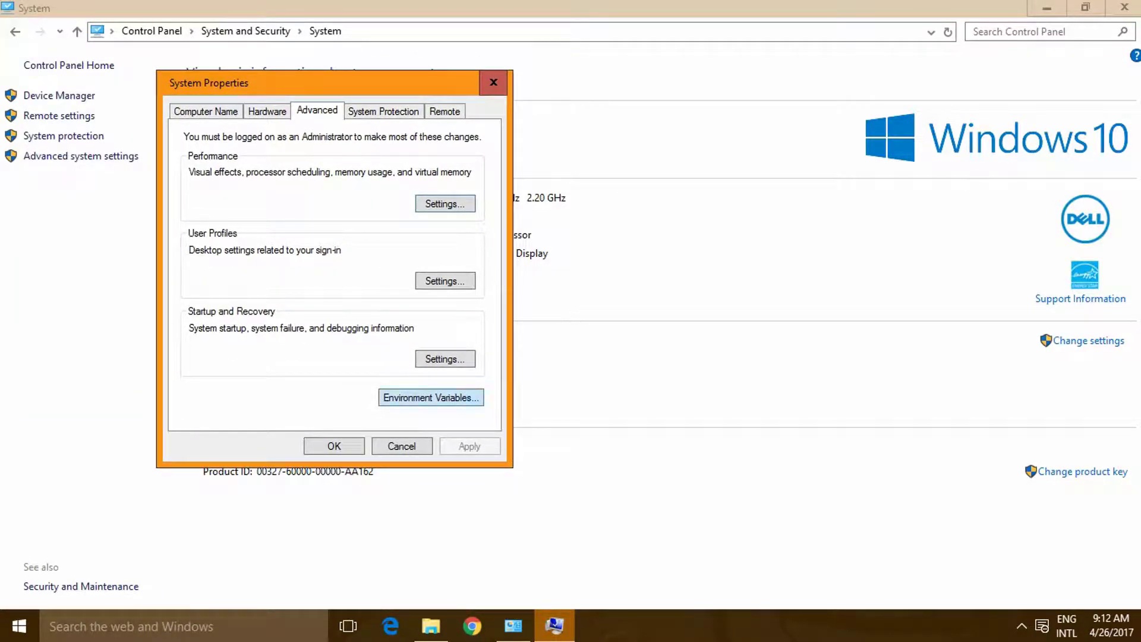
left_click(431, 397)
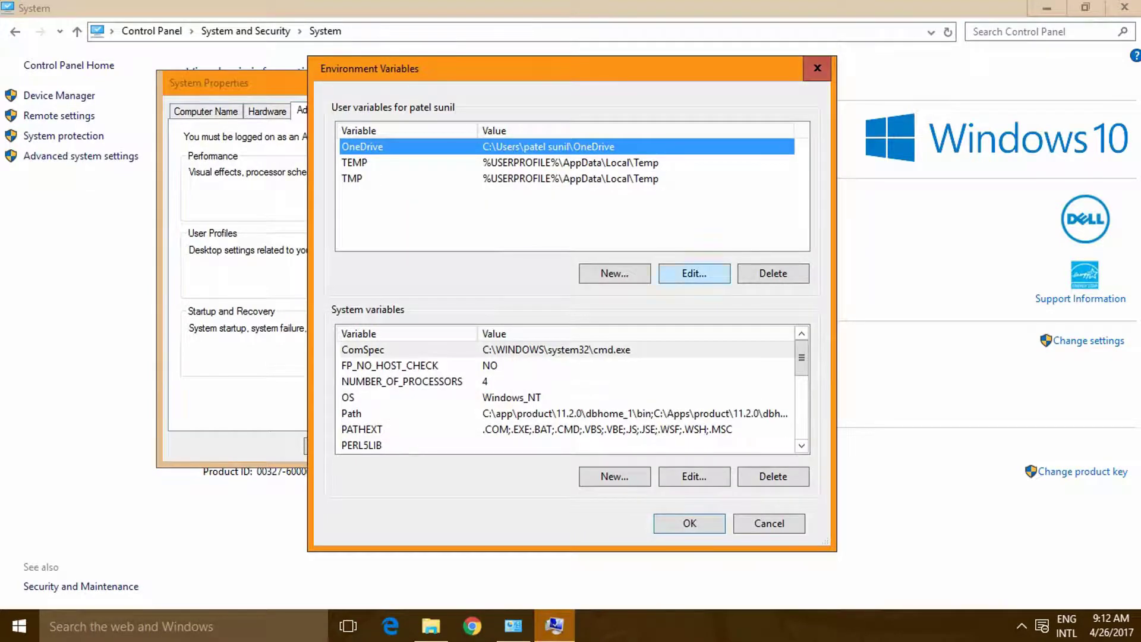
Create a user variable PATH with the value C:\Program Files\Java\jdk1.8.0_131\bin and confirm the Environment Variables and System Properties dialogs
left_click(615, 273)
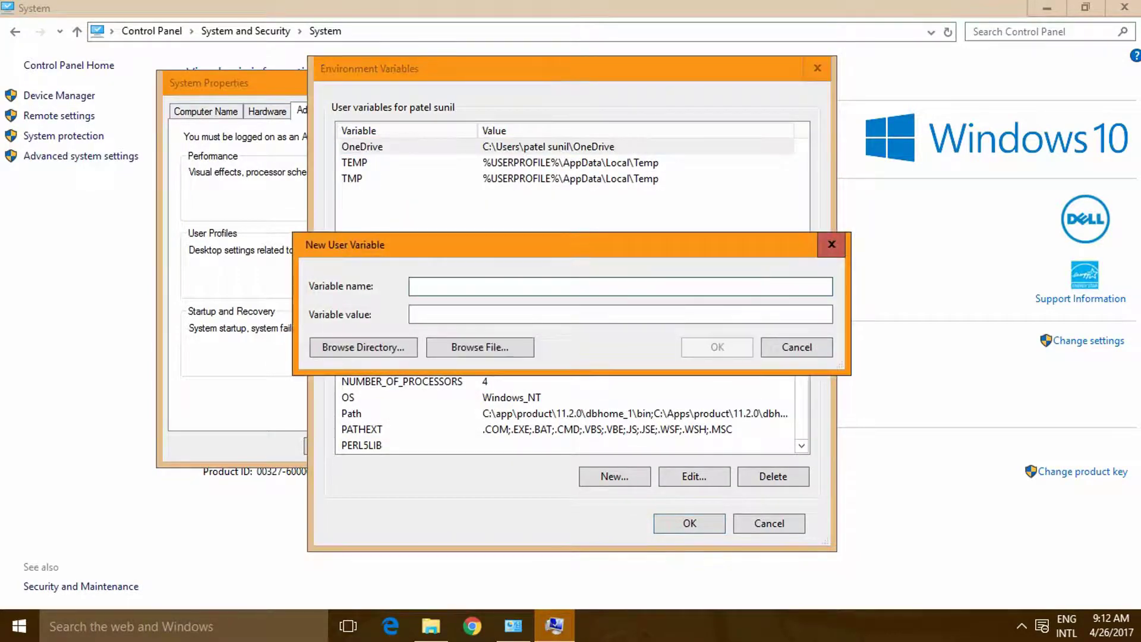
type("PATH")
left_click(621, 314)
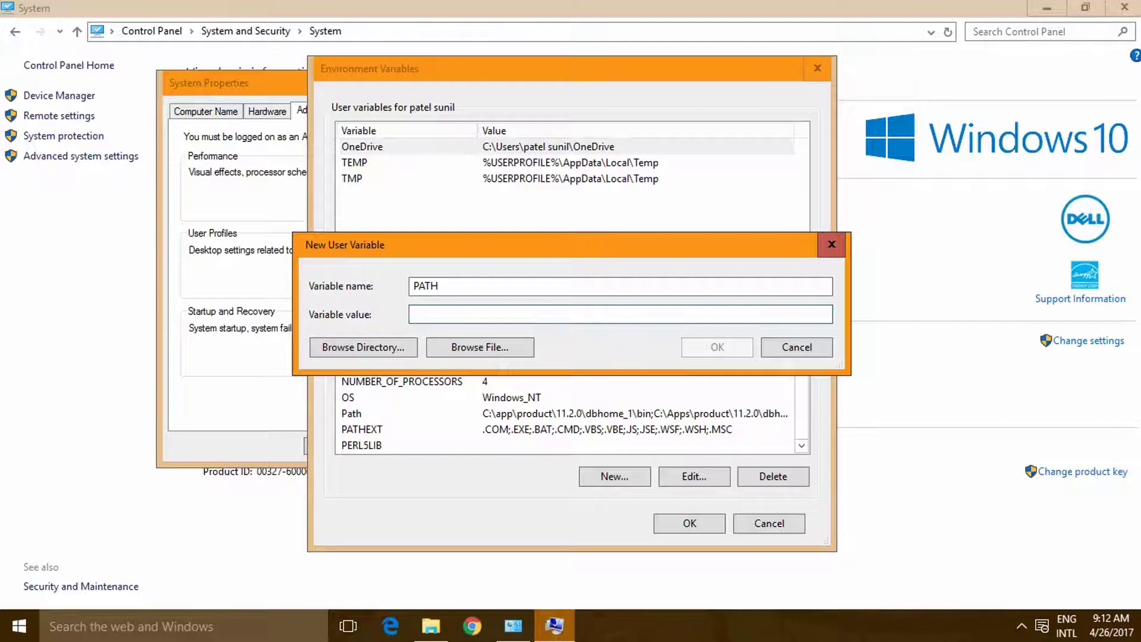
key("ctrl+v")
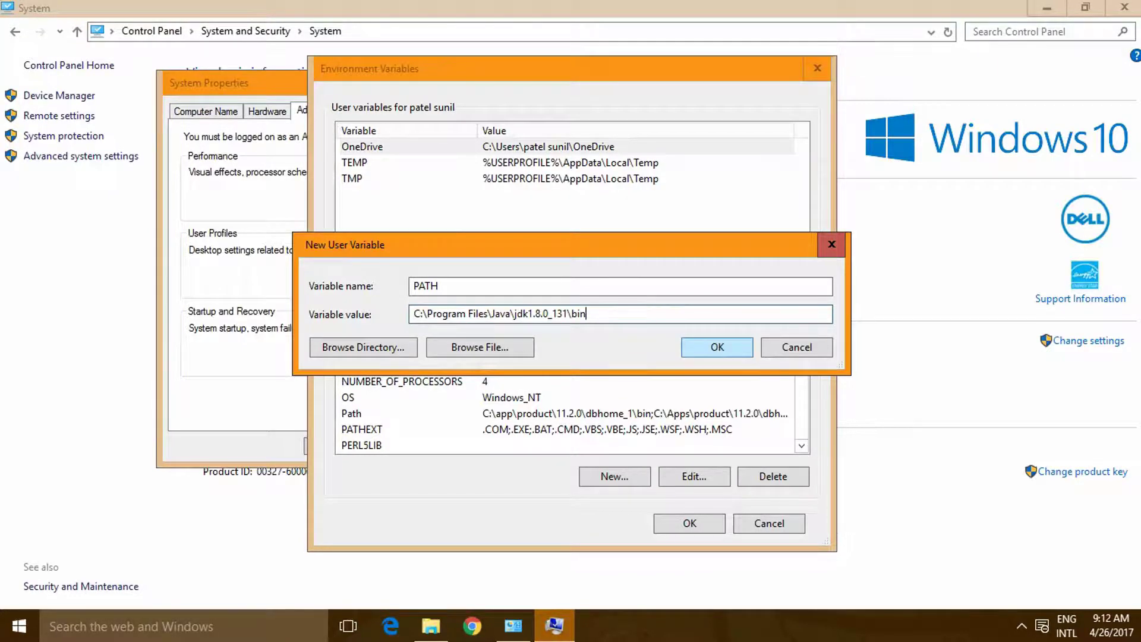
key("Return")
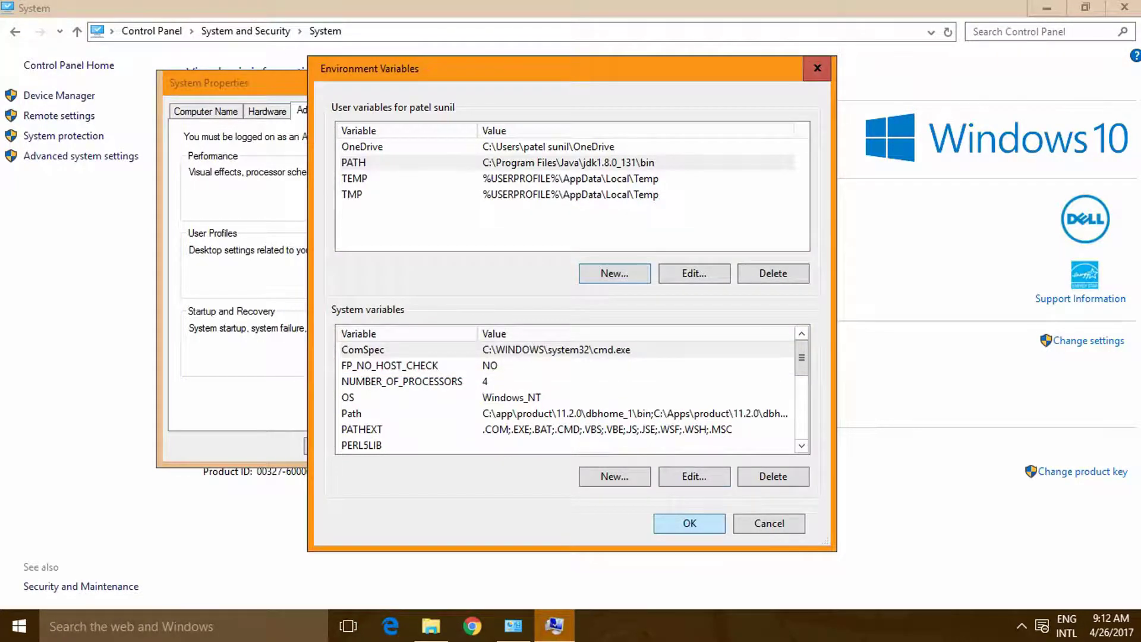
key("Return")
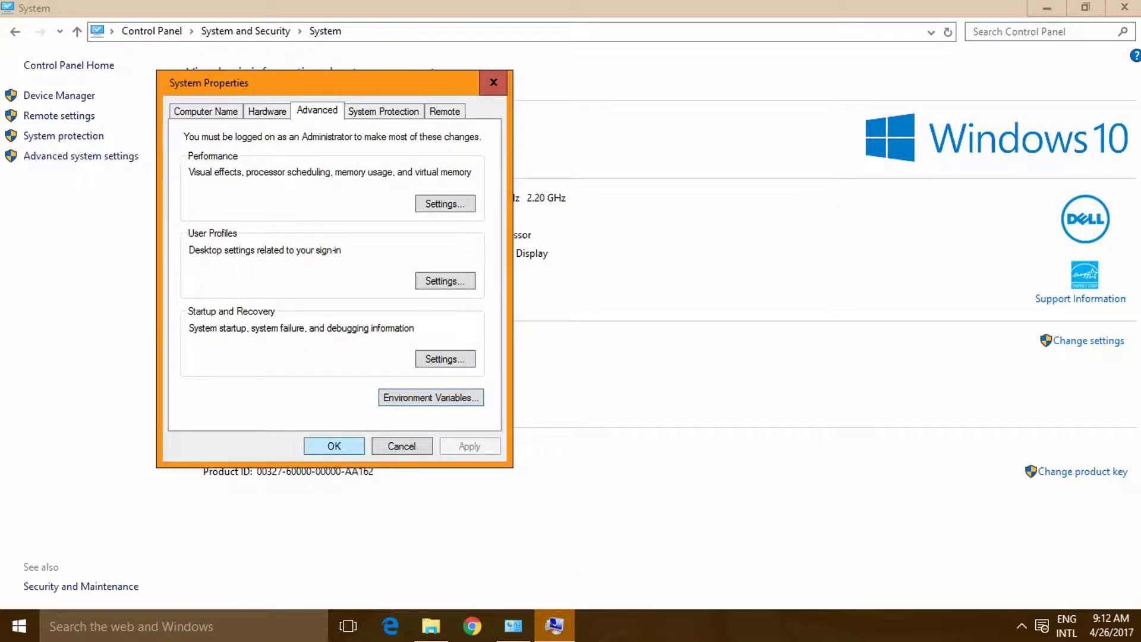
key("Return")
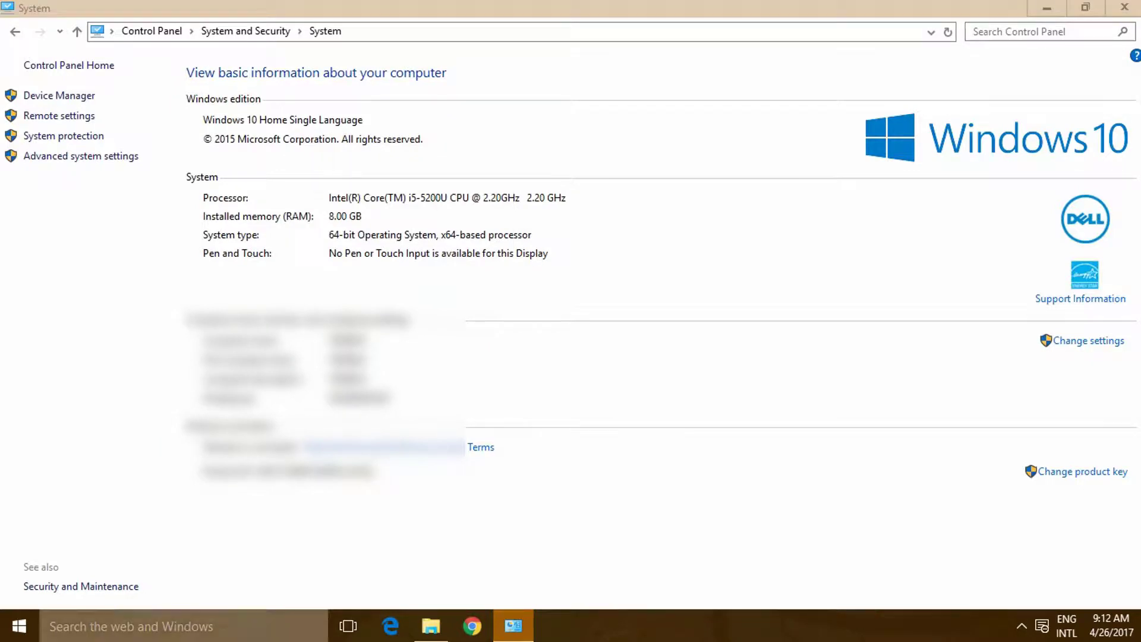
Open Command Prompt and go up one directory to C:\Users with cd.
key("super+s")
type("cmd")
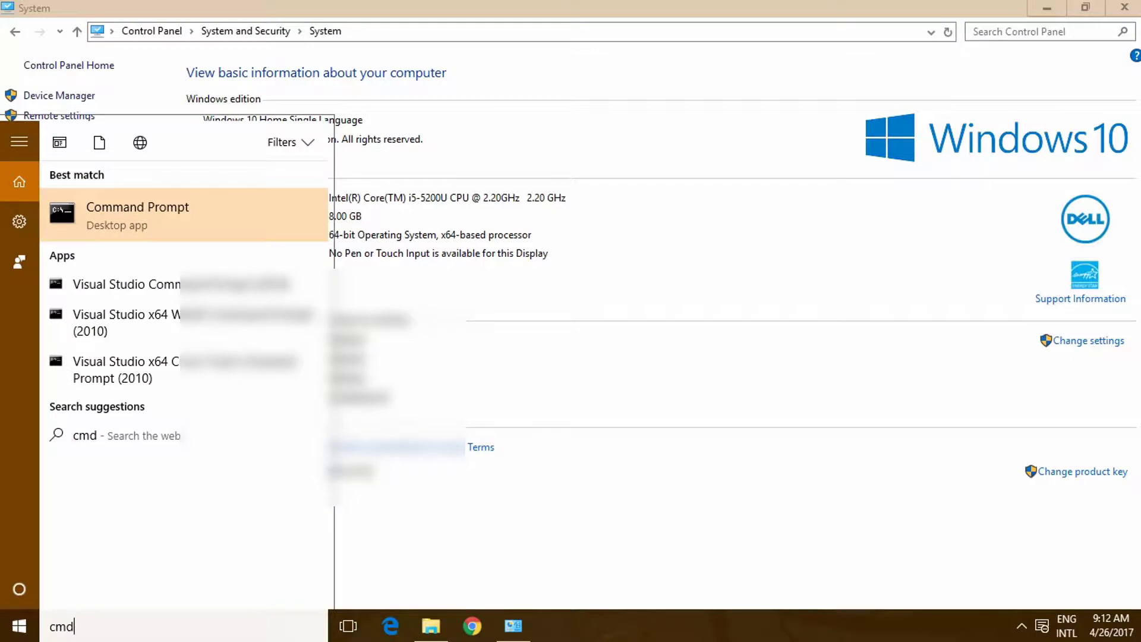
key("Return")
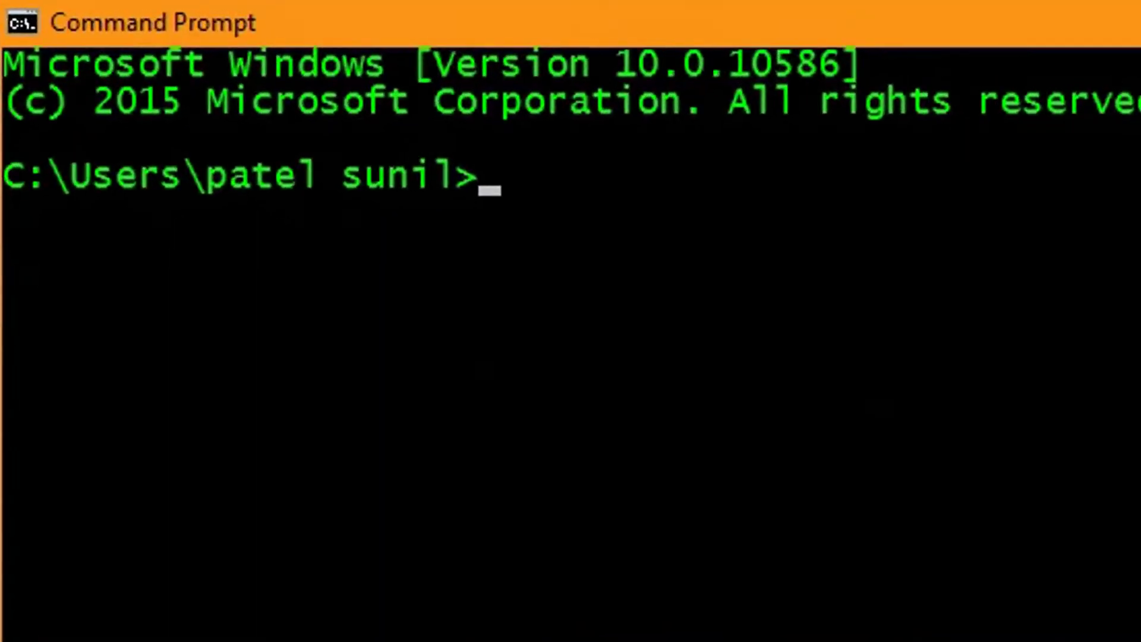
type("cd..")
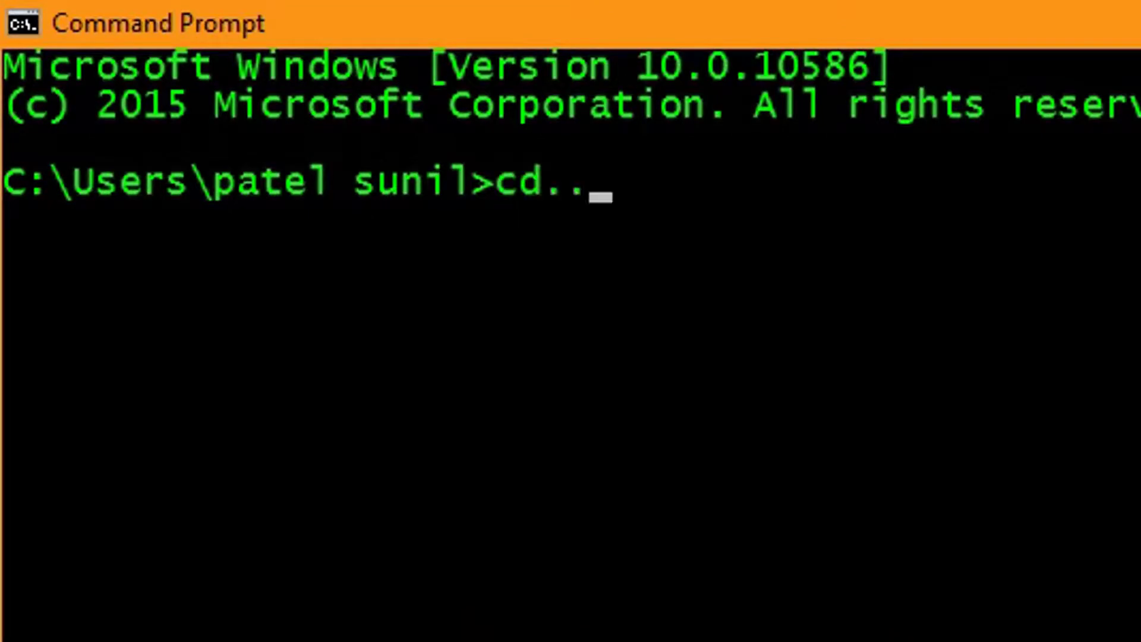
key("Return")
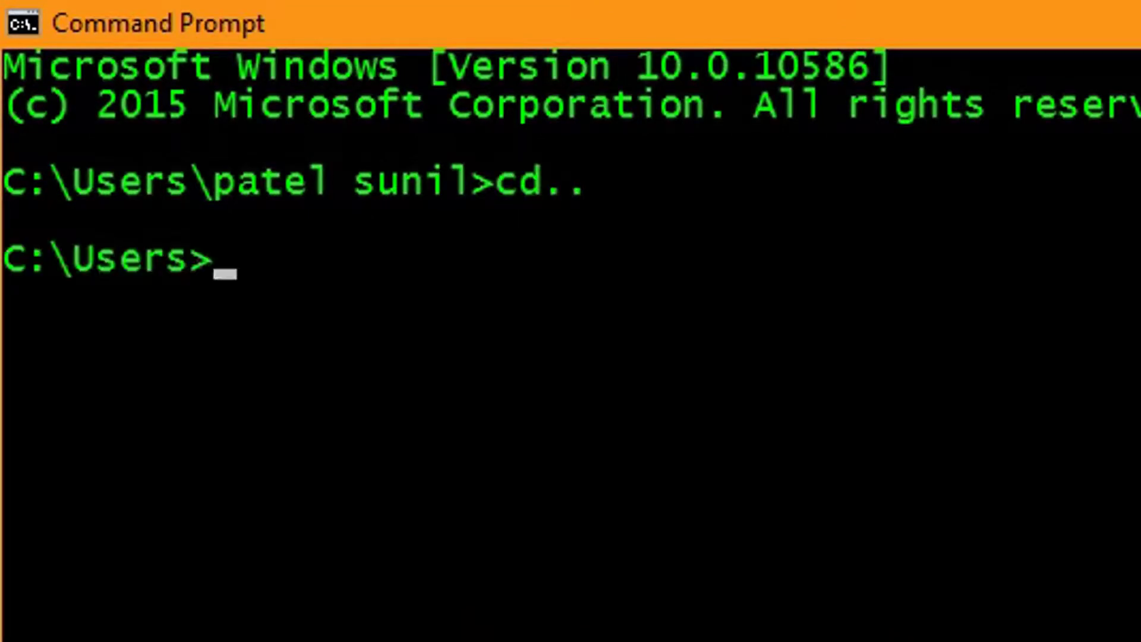
Run javac without arguments to check that the Java compiler is reachable and look through its output
type("javac")
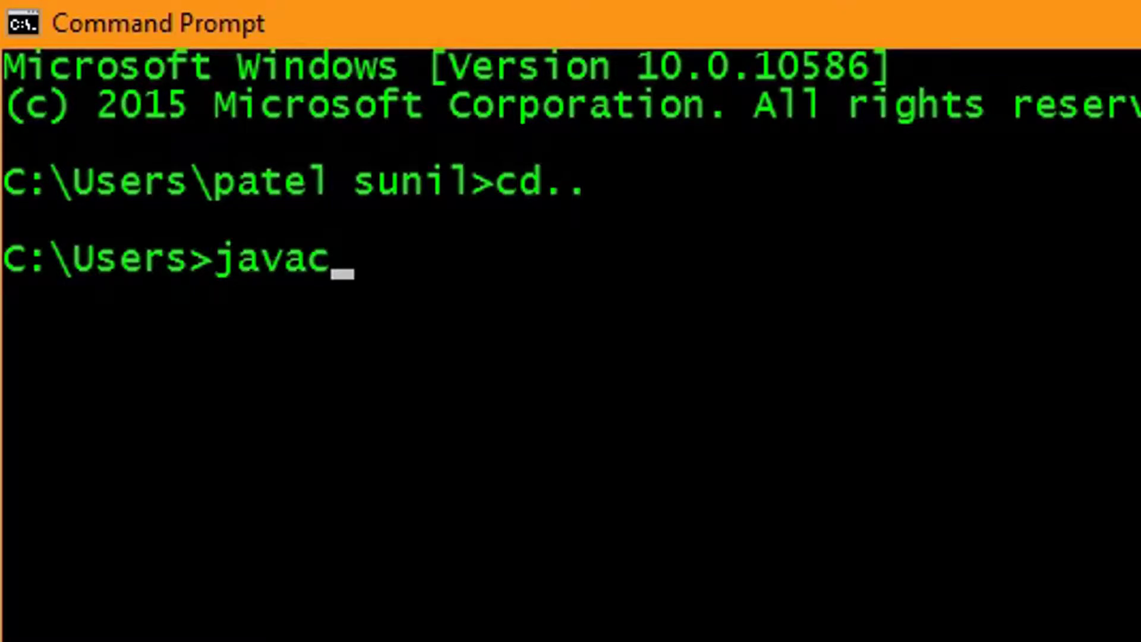
key("Return")
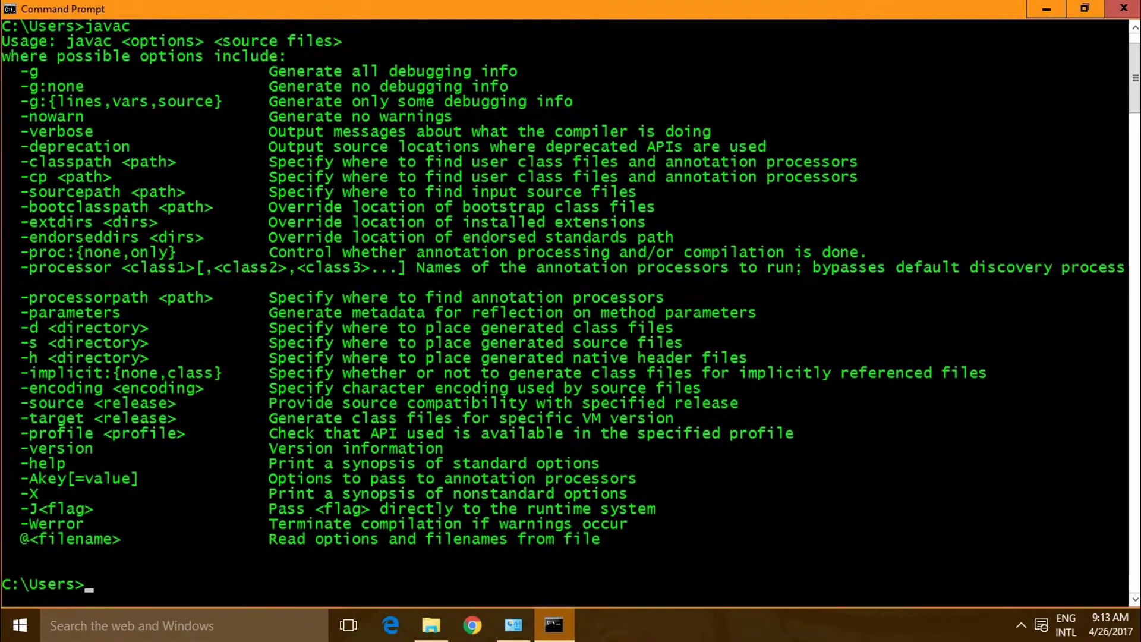
scroll(565, 312, "down", 5)
scroll(564, 313, "up", 7)
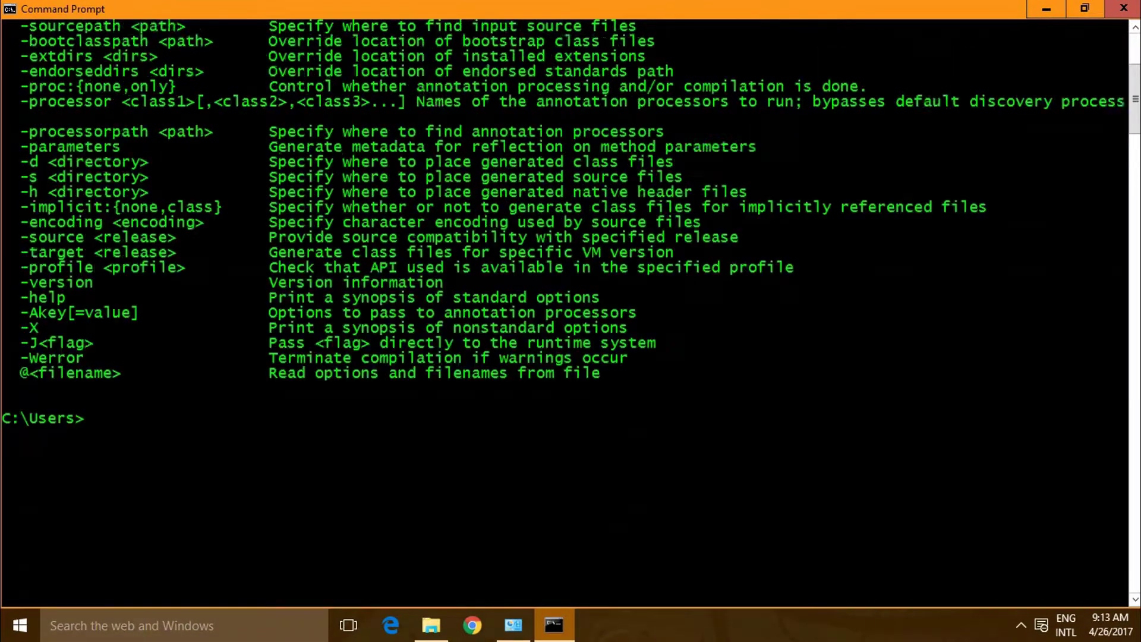
scroll(565, 312, "down", 6)
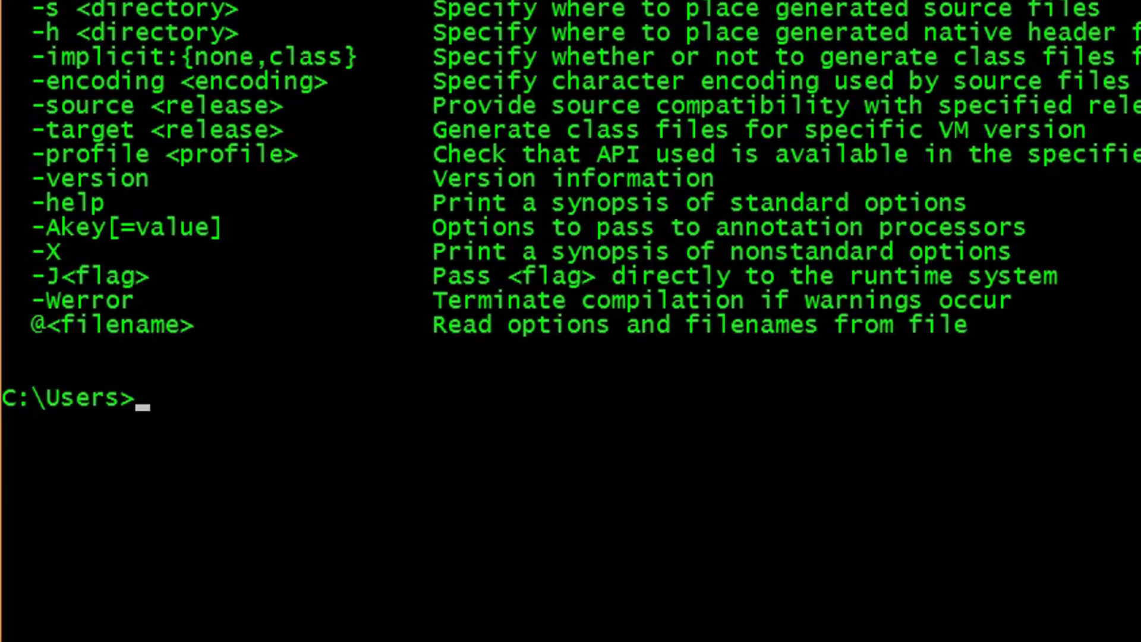
Run java -version to check the installed Java version
type("java ")
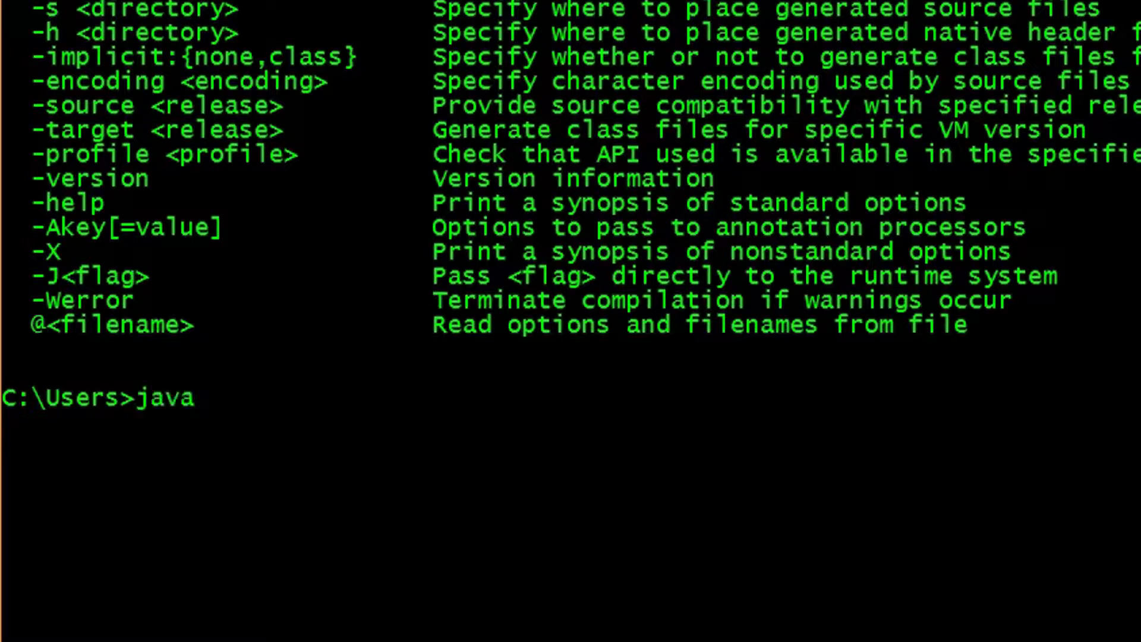
type("-versiom")
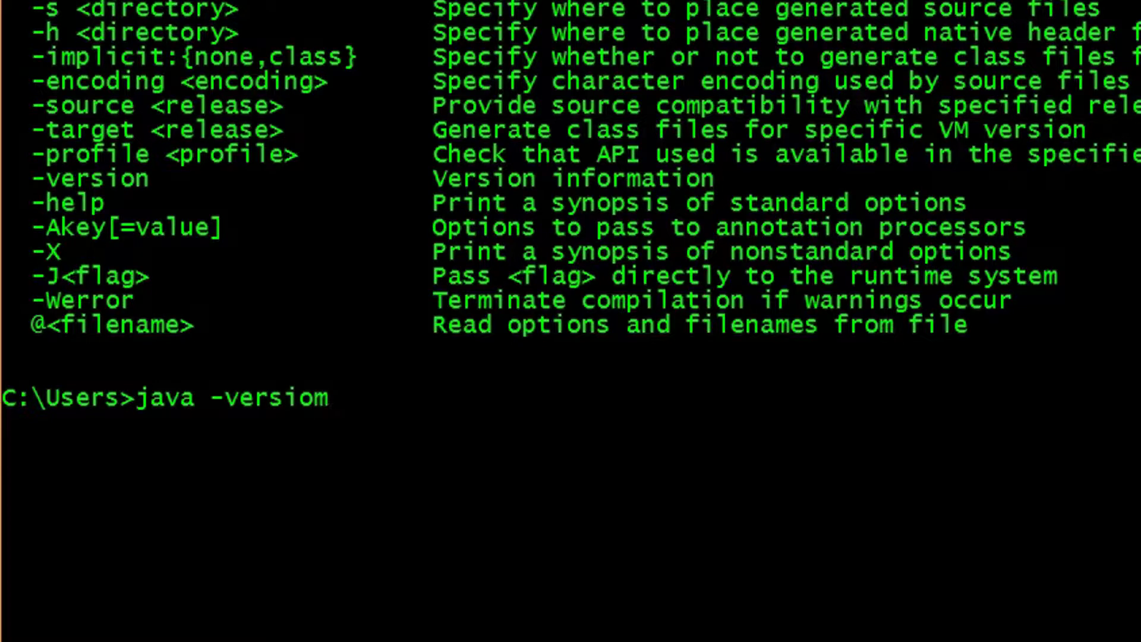
key("BackSpace")
type("n")
key("Return")
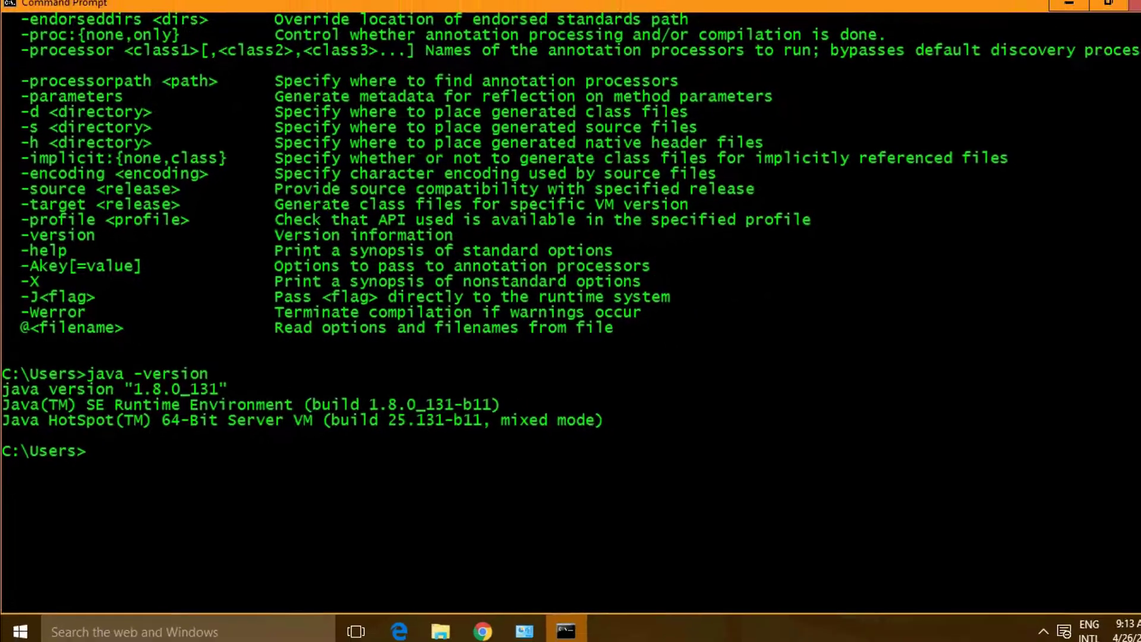